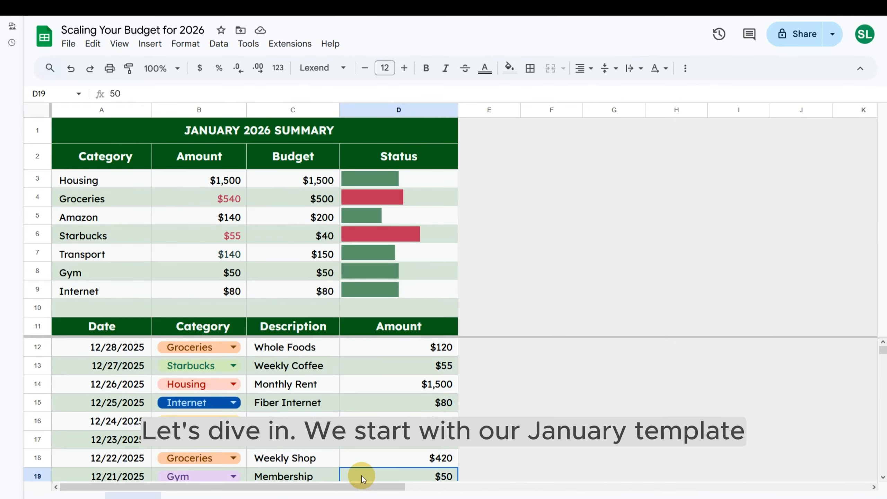
Step: Replace the title in merged cell A1:D1 with the formula =UPPER(TEXT(DATE(2026, 1,1), "MMMM"))& " 2026 SUMMARY"
click(232, 130)
double_click(231, 128)
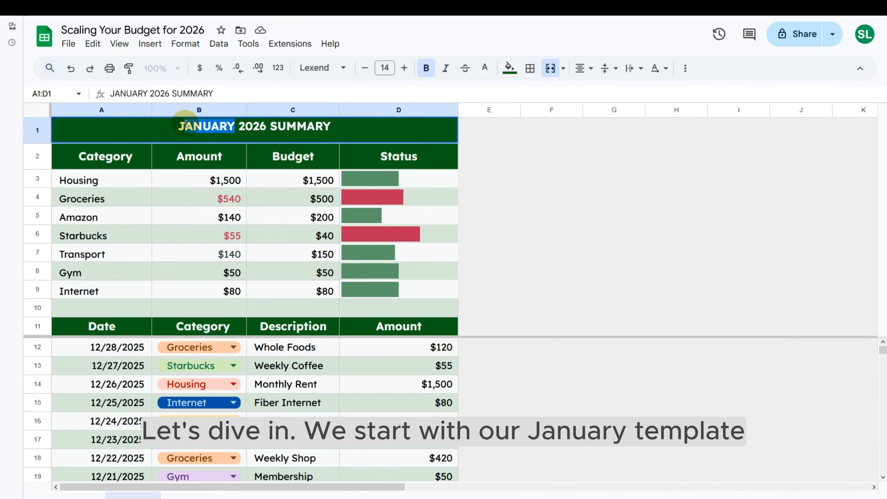
text(=UPPER)
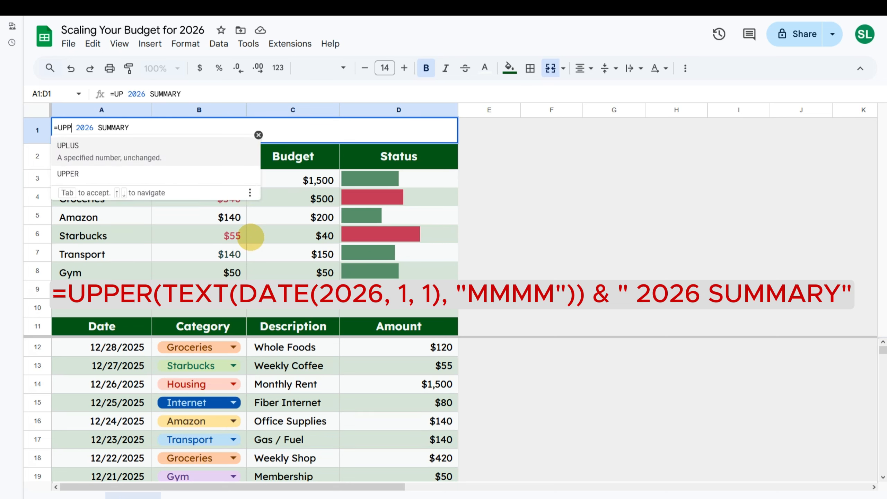
text((TEXT()
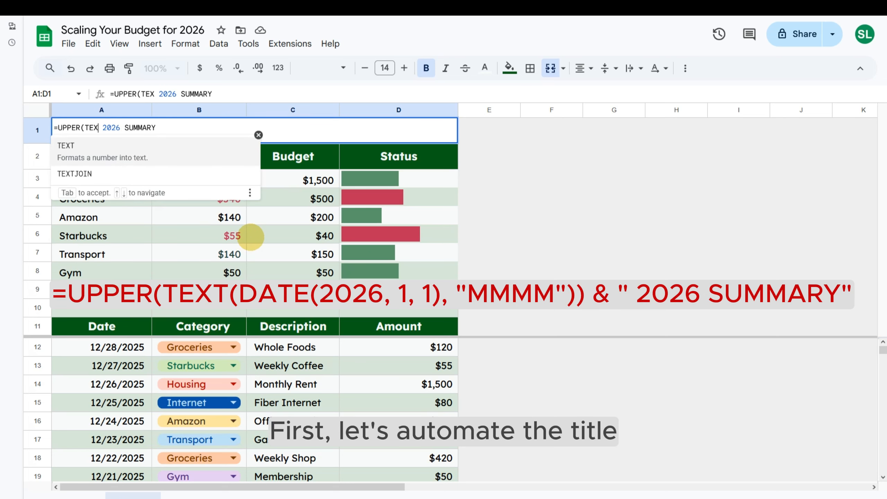
text(DATE(20)
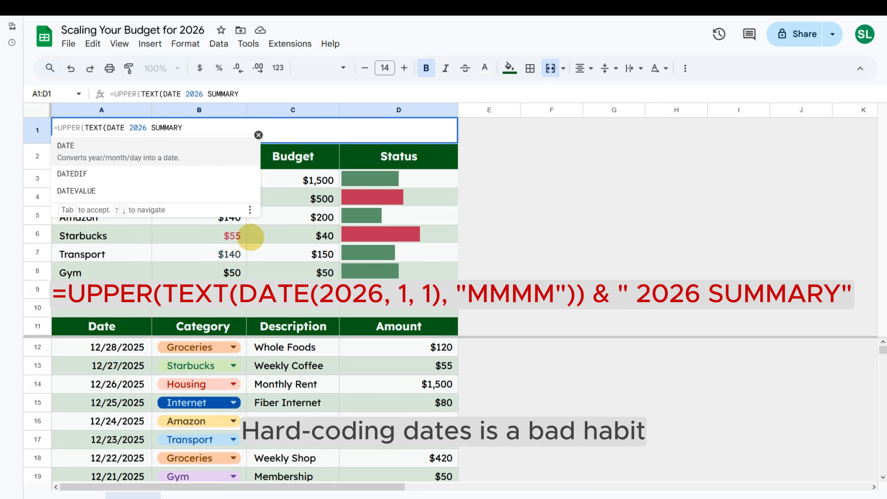
text(26, 1,)
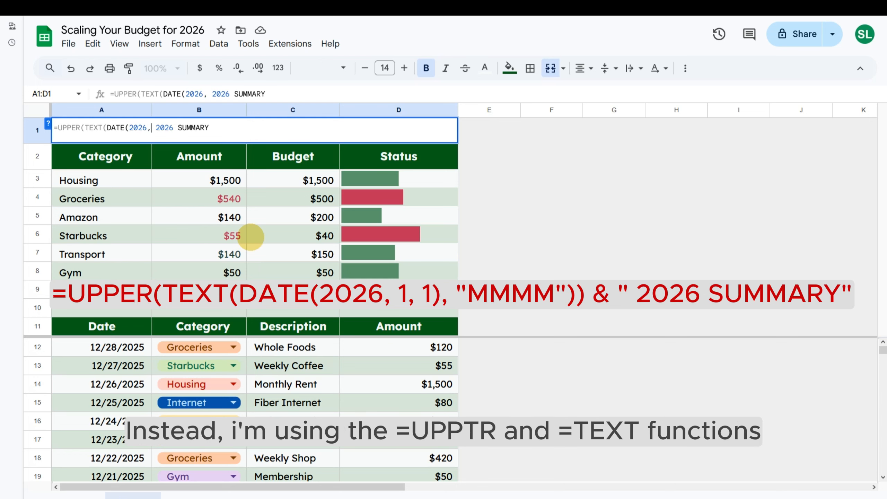
text(1)
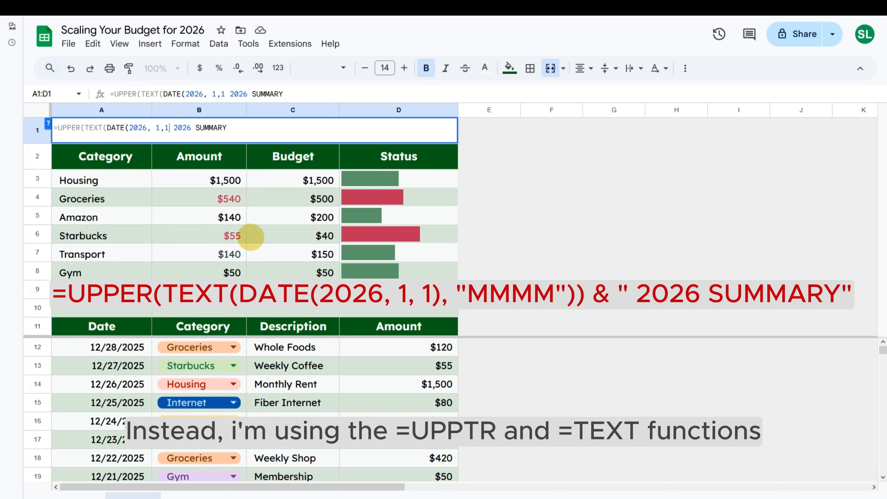
text(), "")
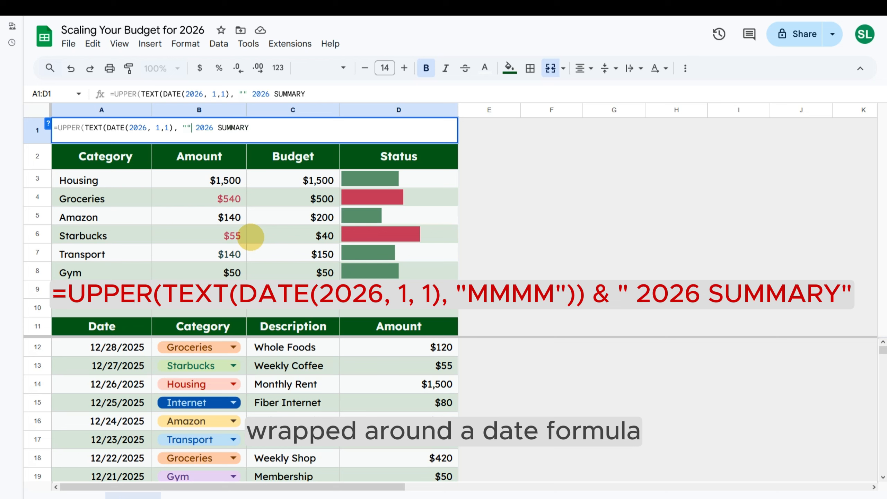
text(MMMM)
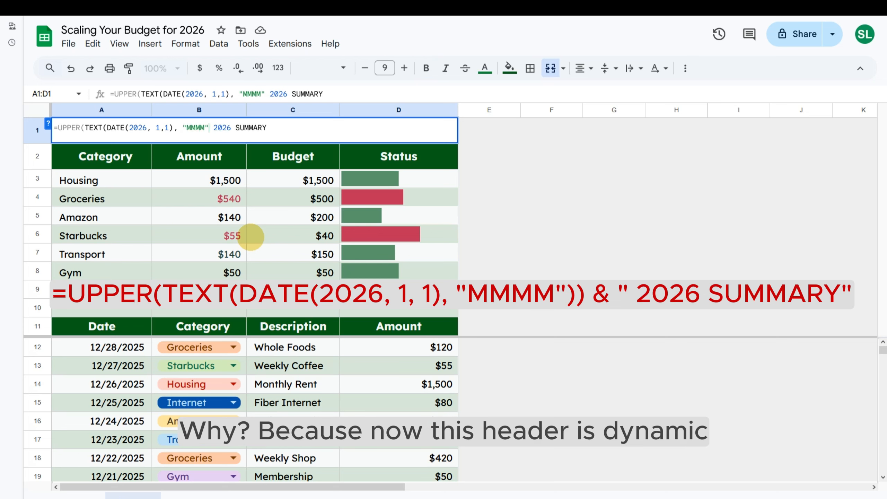
text())&)
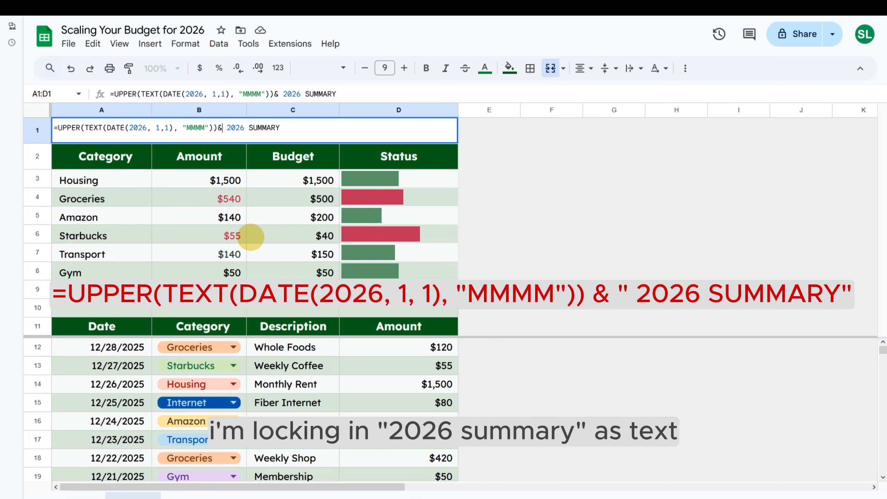
text( " )
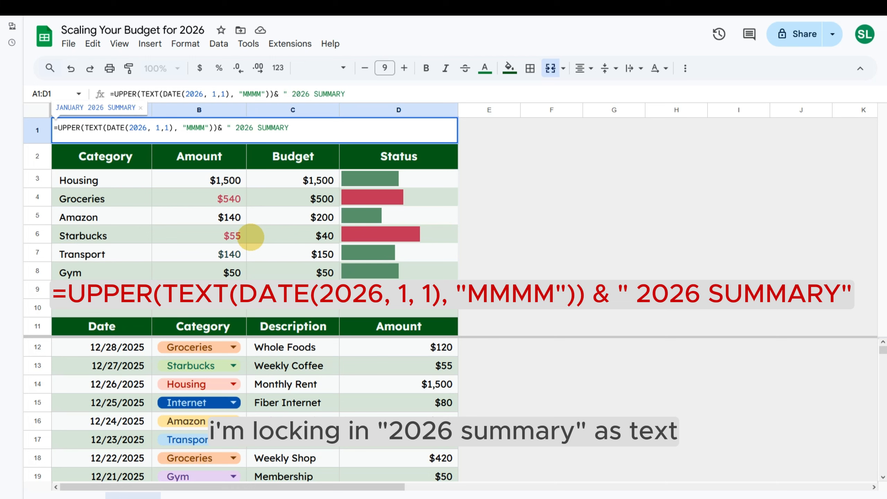
text(")
key(Return)
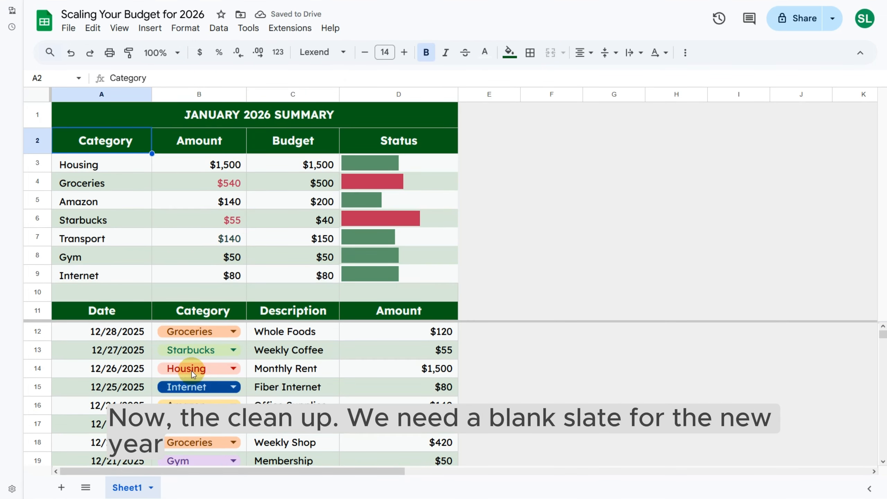
Step: Clear the contents of the transaction entries in A12:D19, keeping the rows and category dropdowns
click(112, 336)
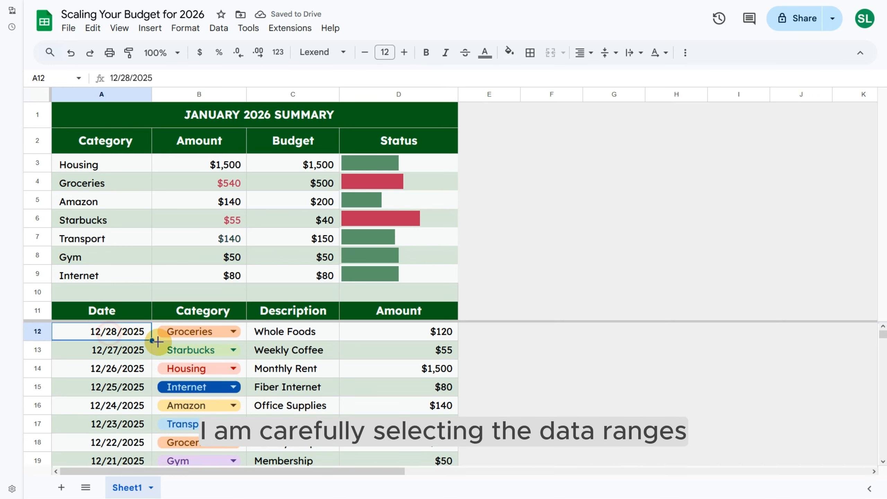
shift+click(395, 458)
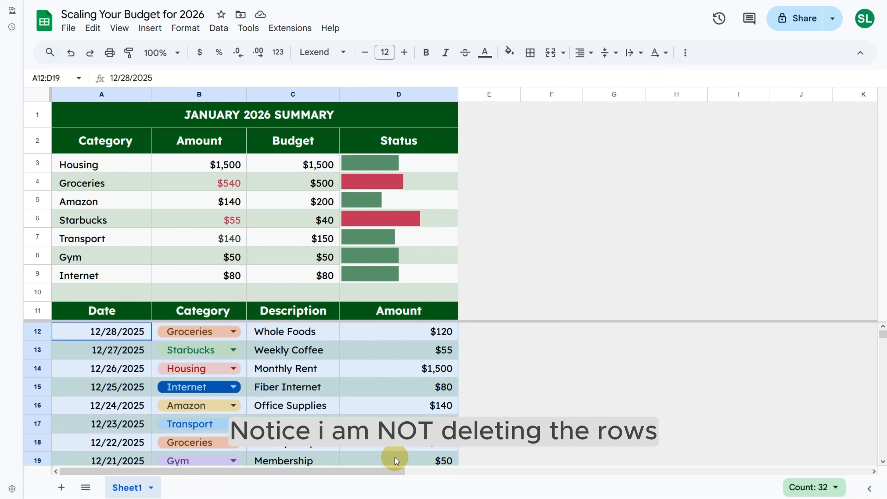
key(Delete)
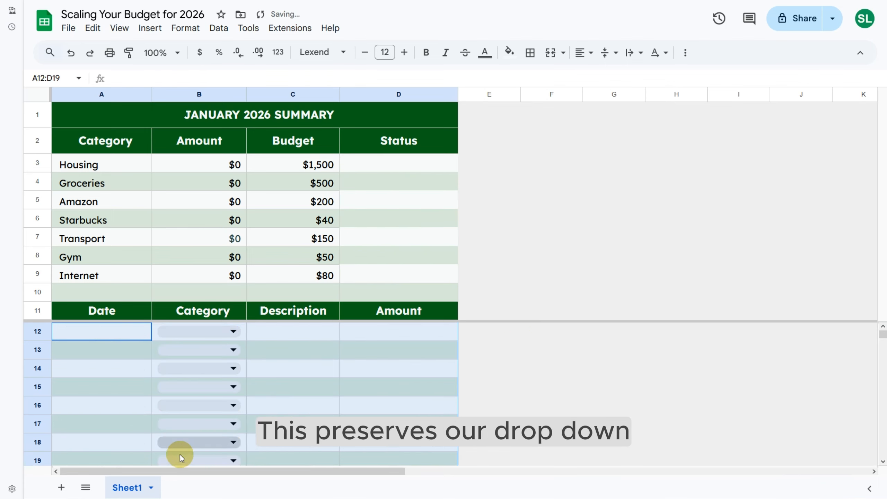
Step: Rename the Sheet1 sheet to JAN
double_click(128, 489)
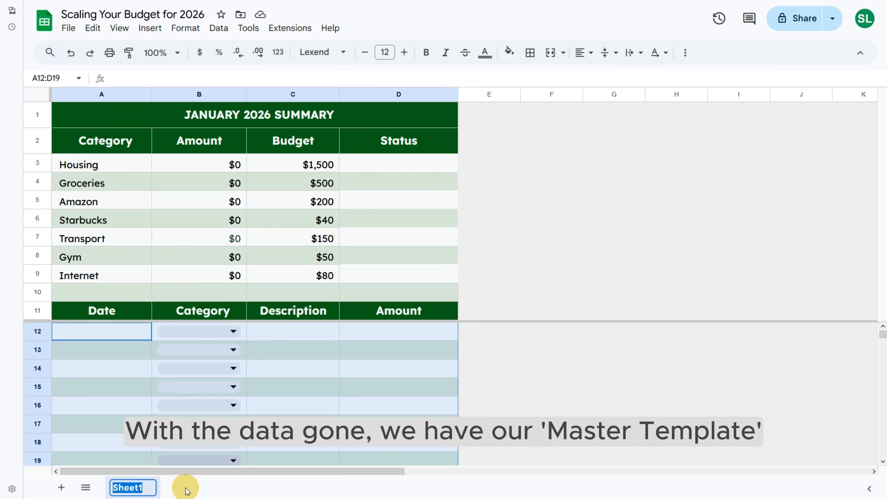
text(JAN)
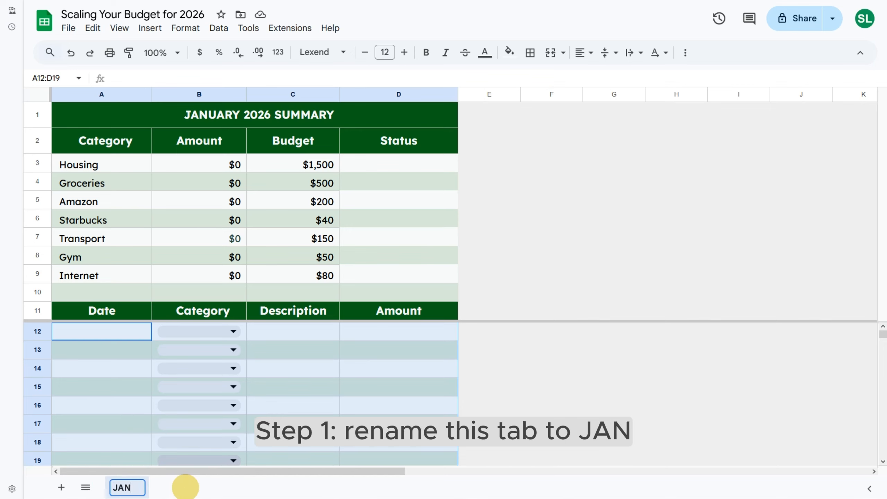
key(Return)
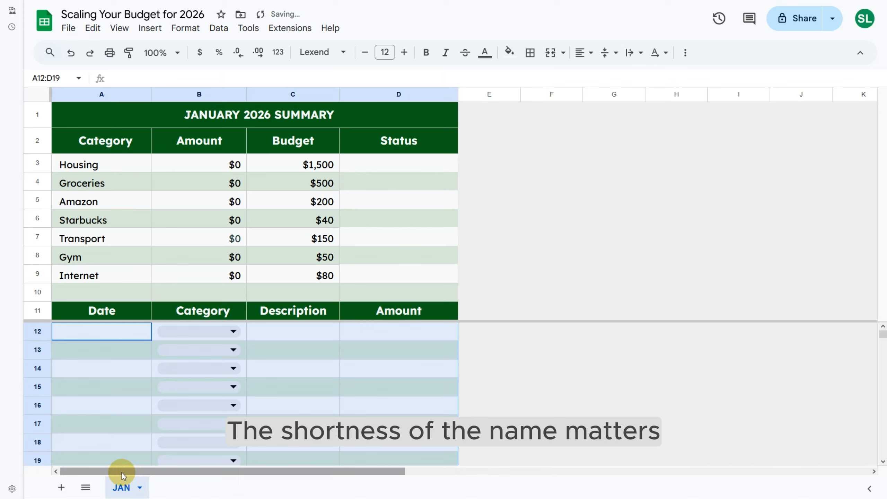
Step: Duplicate the JAN sheet and rename the copy to FEB
click(139, 487)
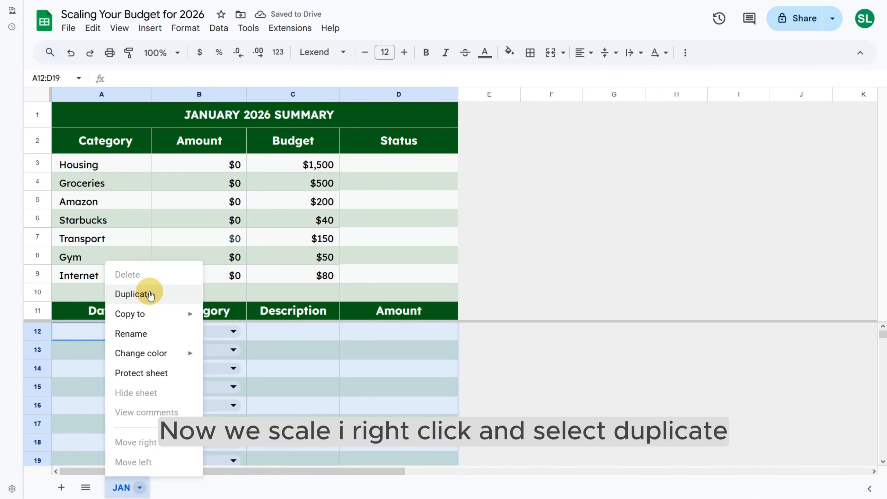
click(149, 294)
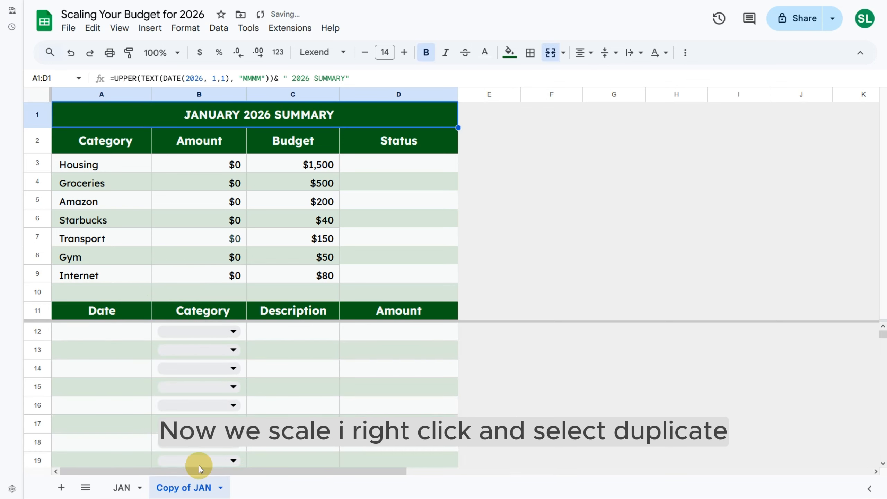
double_click(201, 489)
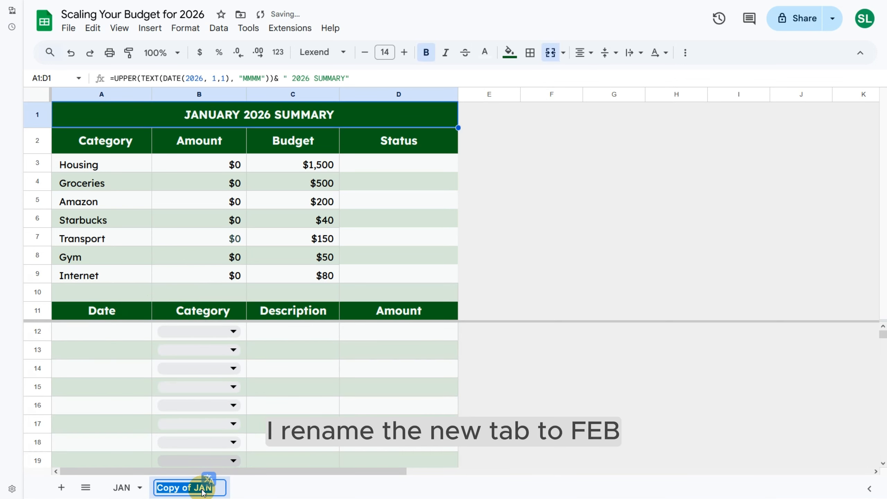
text(FE)
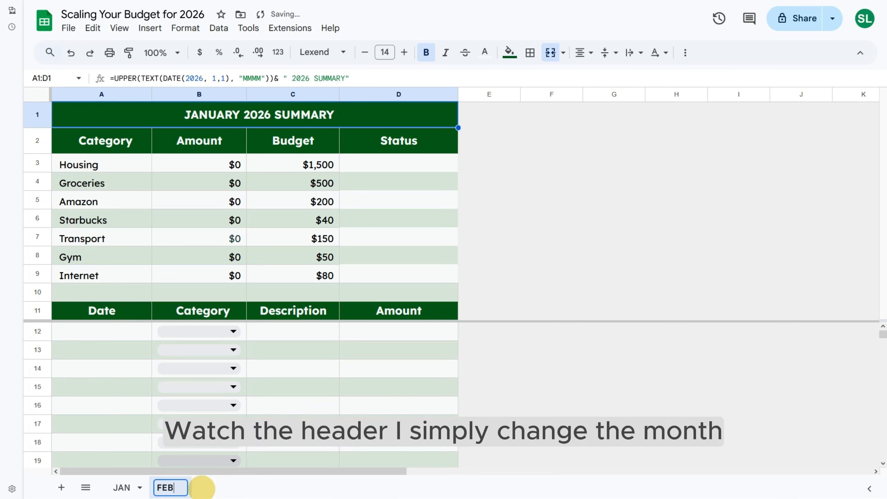
text(B)
key(Return)
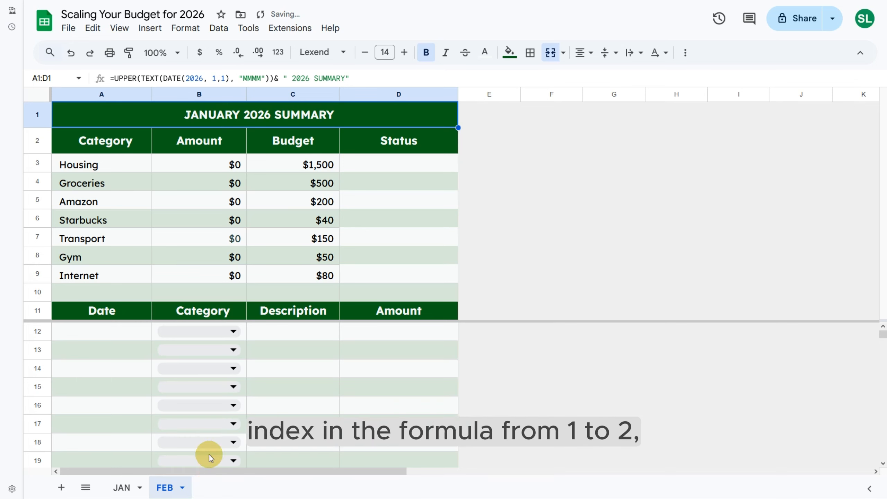
Step: Set the month argument of the DATE function in the FEB sheet's title formula to 2
double_click(243, 120)
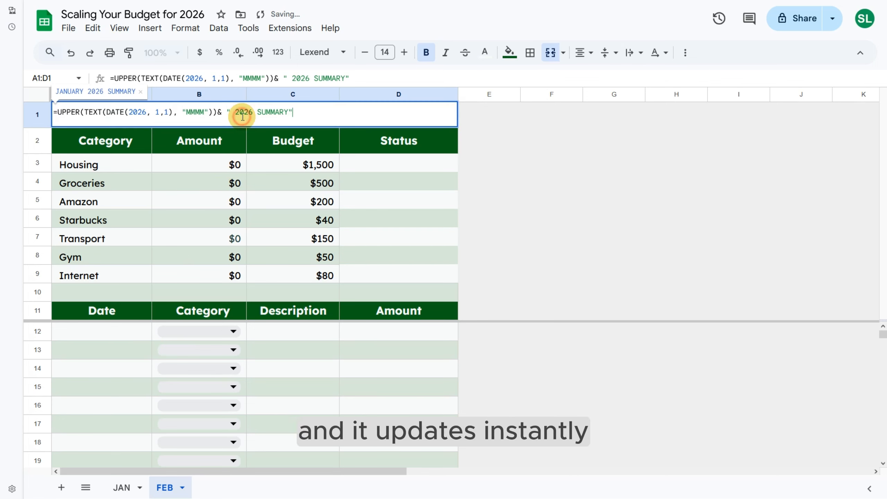
click(159, 111)
key(BackSpace)
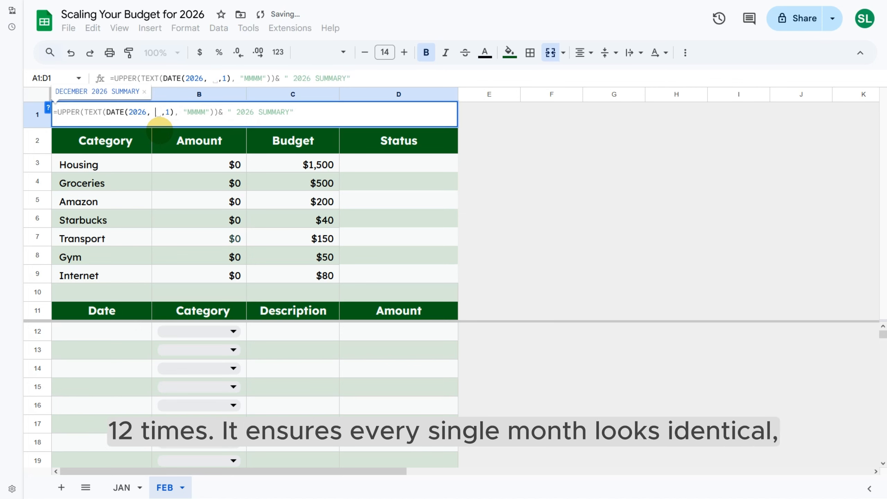
text(2)
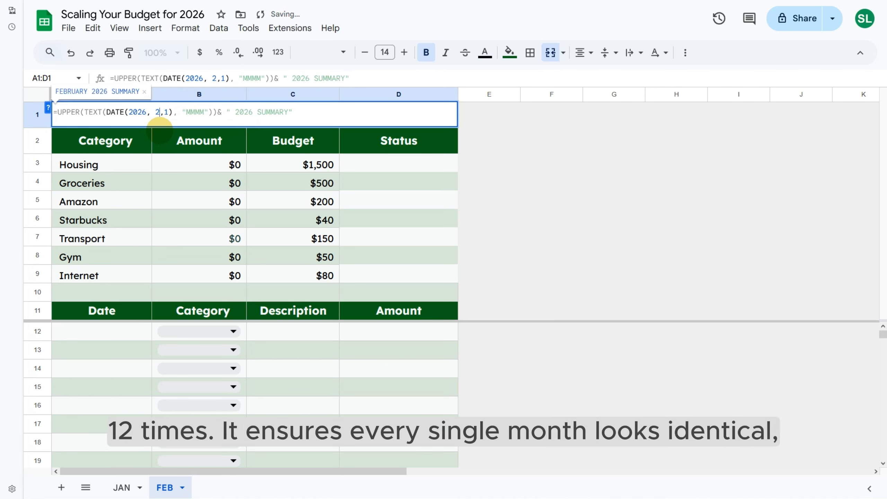
key(Return)
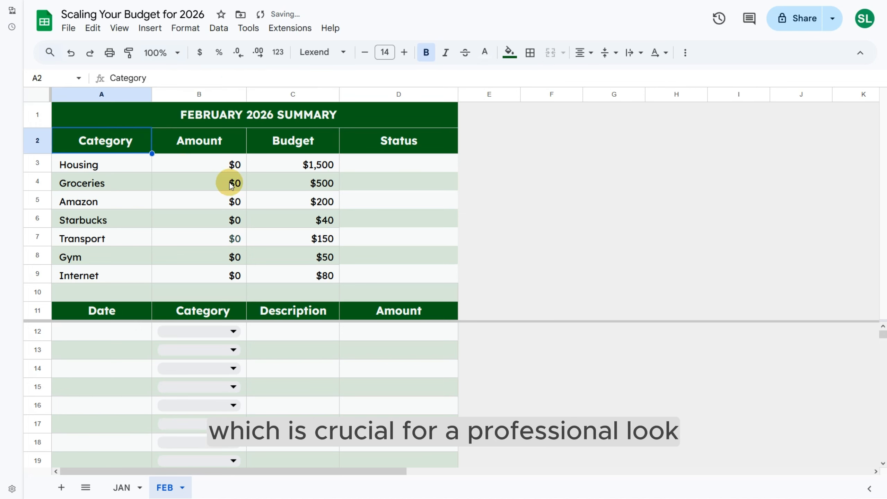
Step: Duplicate the FEB sheet and rename the copy to MAR
right_click(171, 491)
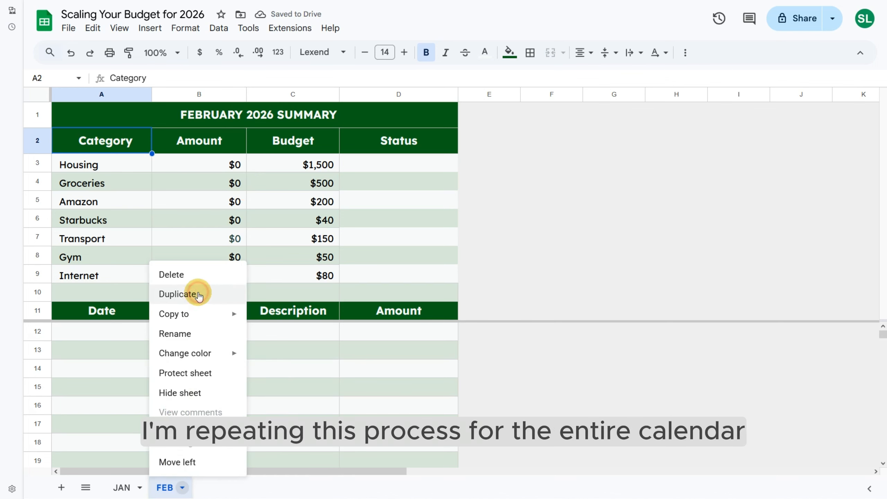
click(198, 295)
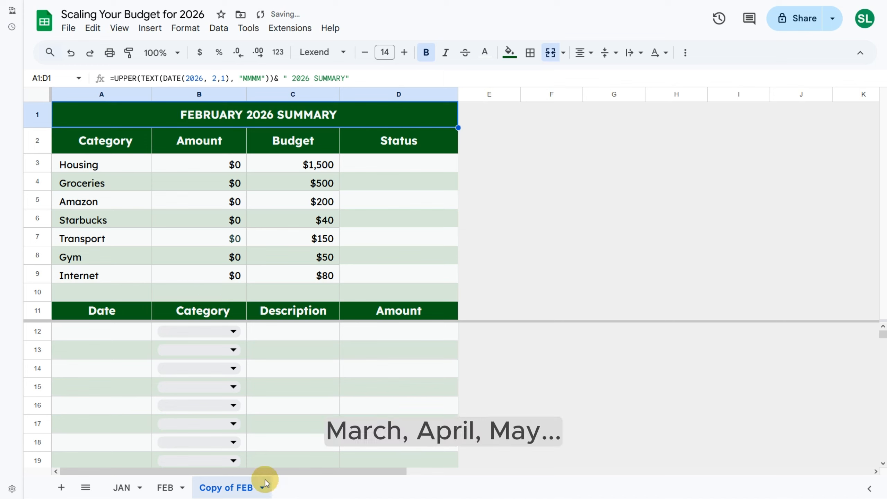
double_click(240, 490)
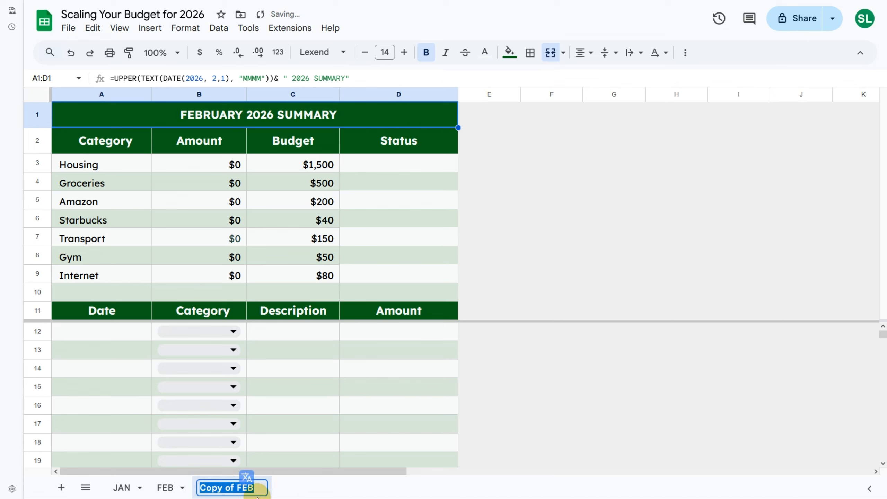
text(MAR)
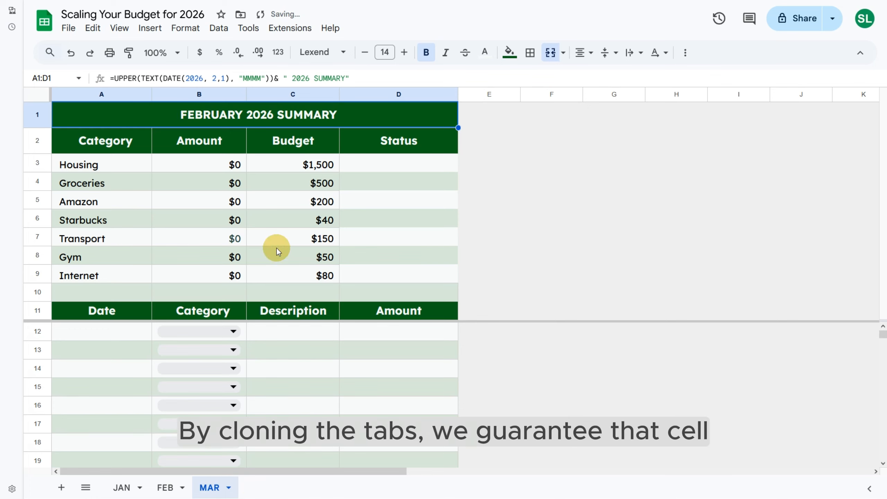
Step: Set the month argument of the DATE function in the MAR sheet's title formula to 3
double_click(219, 114)
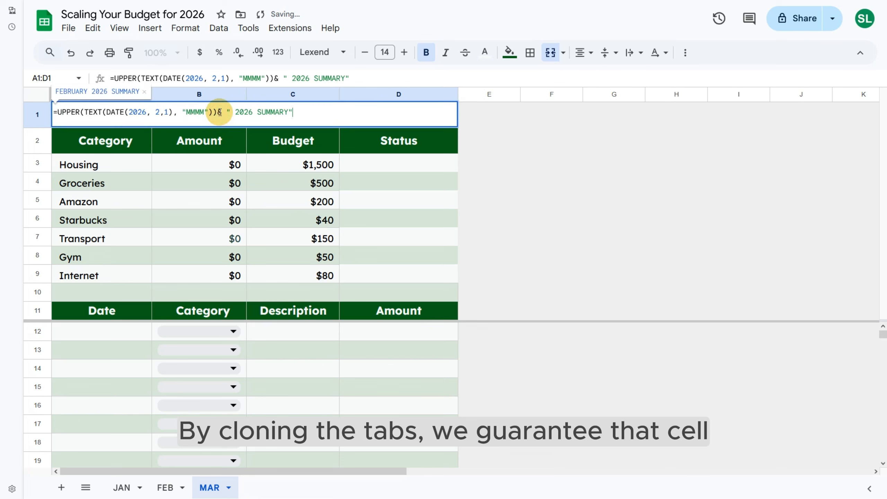
click(158, 112)
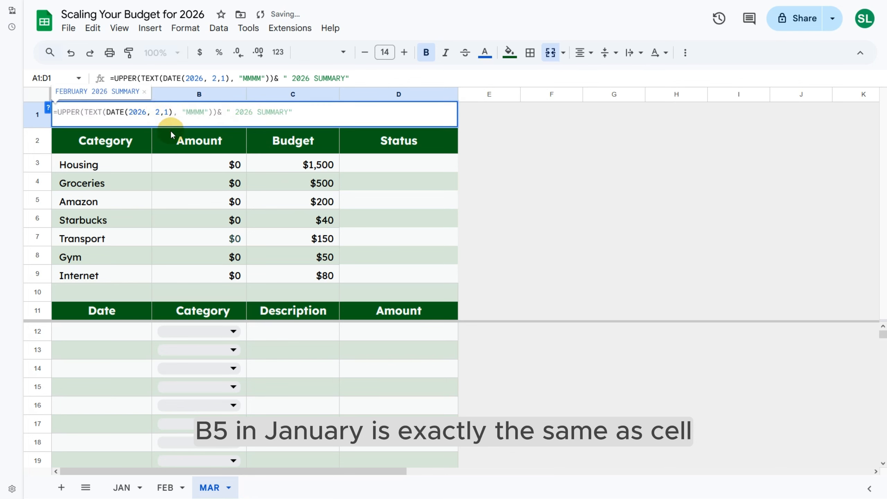
key(BackSpace)
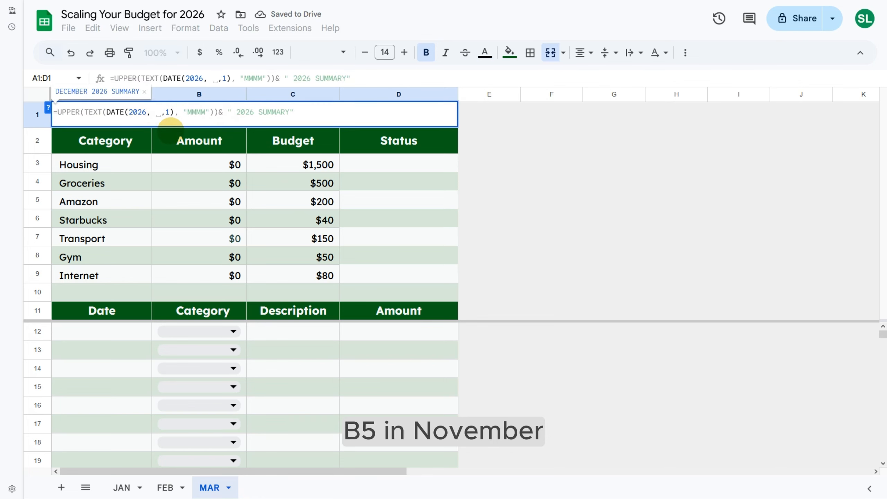
text(3)
key(Return)
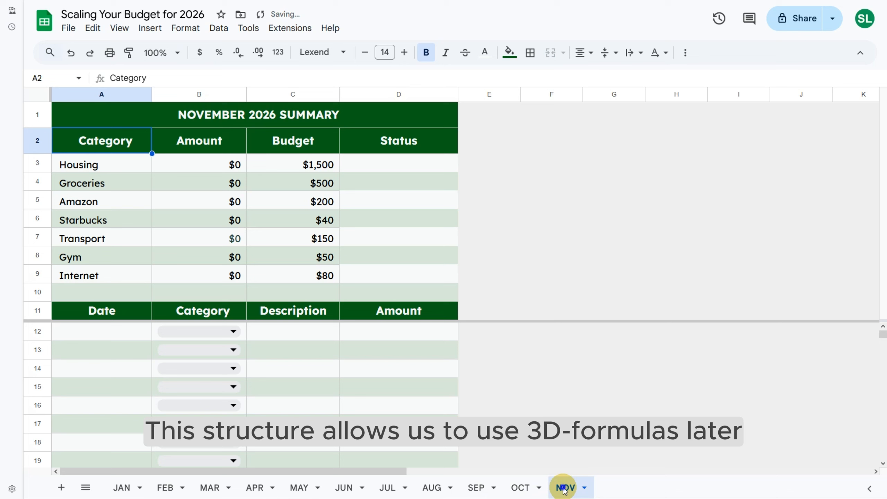
Step: Duplicate the NOV sheet and rename the copy to DEC
right_click(565, 489)
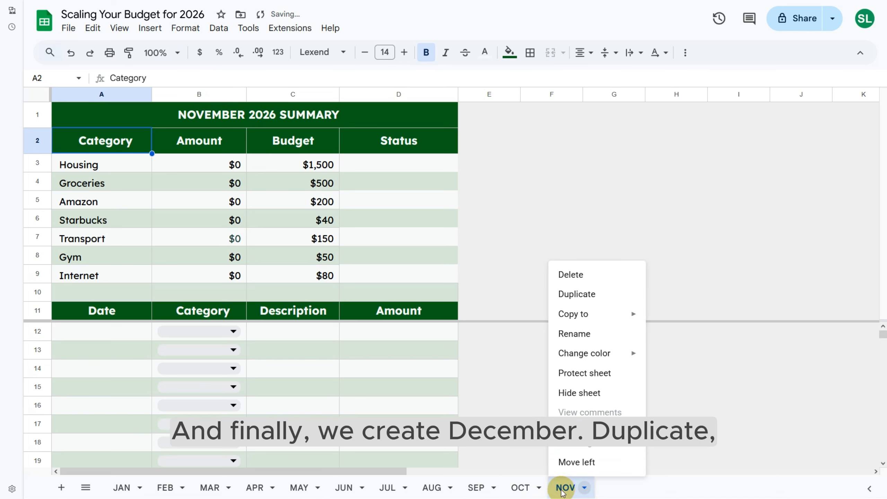
click(577, 294)
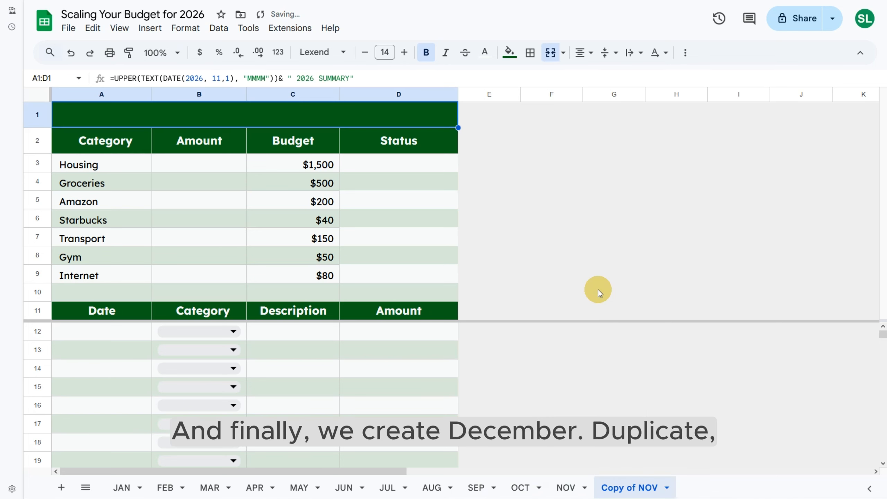
double_click(621, 489)
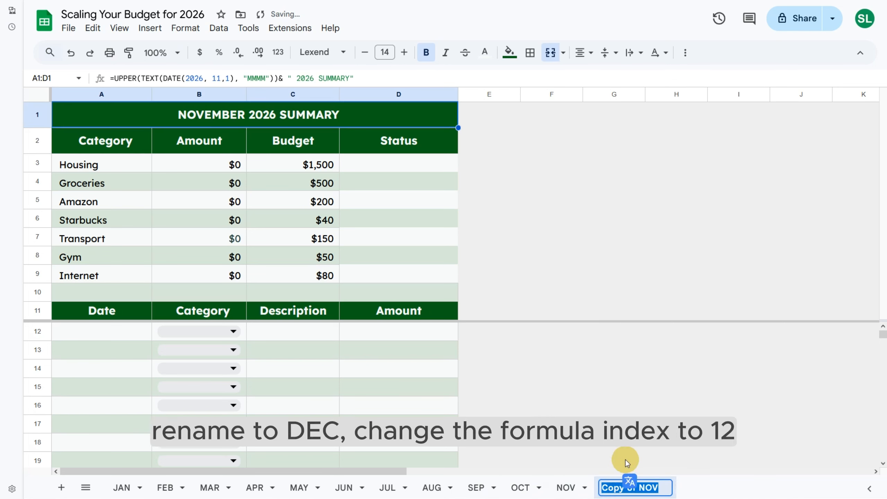
text(DEC)
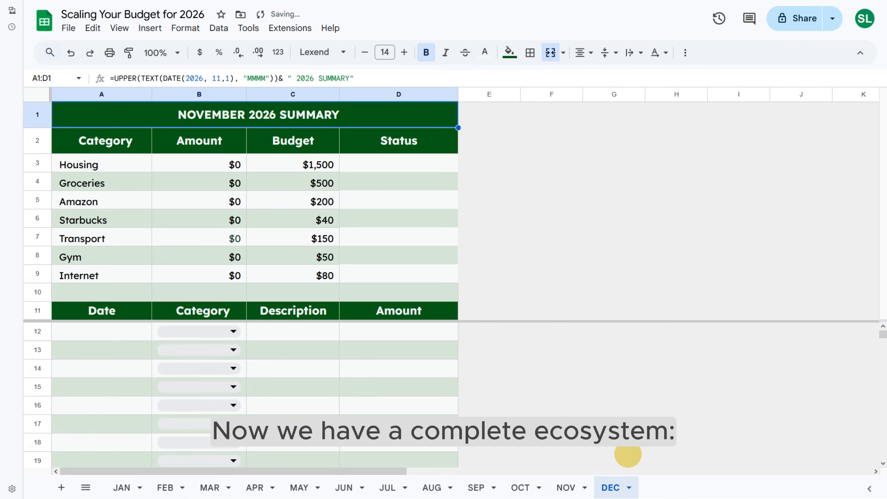
Step: Set the month argument of the DATE function in the DEC sheet's title formula to 12
click(222, 78)
key(BackSpace)
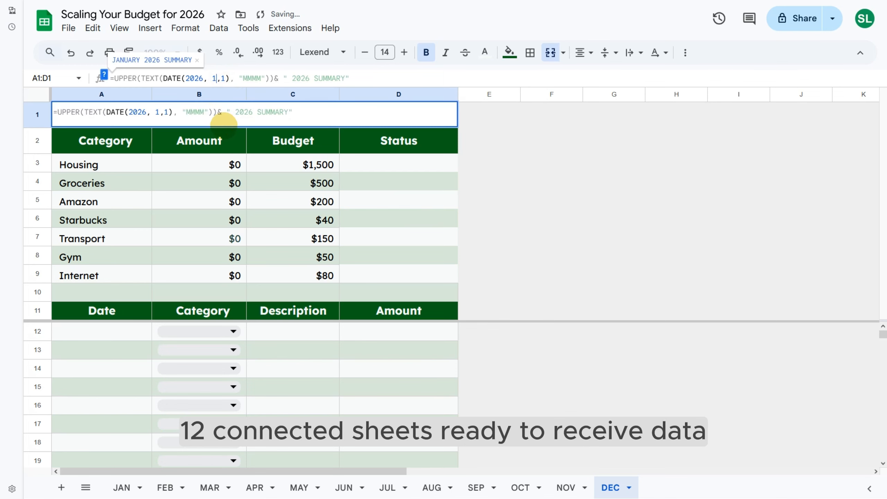
text(2)
key(Return)
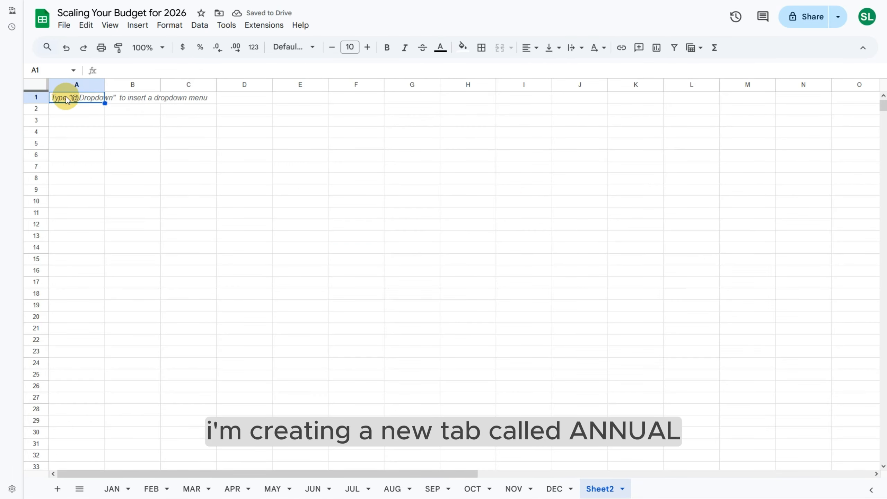
Step: Apply alternating colors to A1:H16 of the new blank sheet using the custom dark green style with a header
click(66, 99)
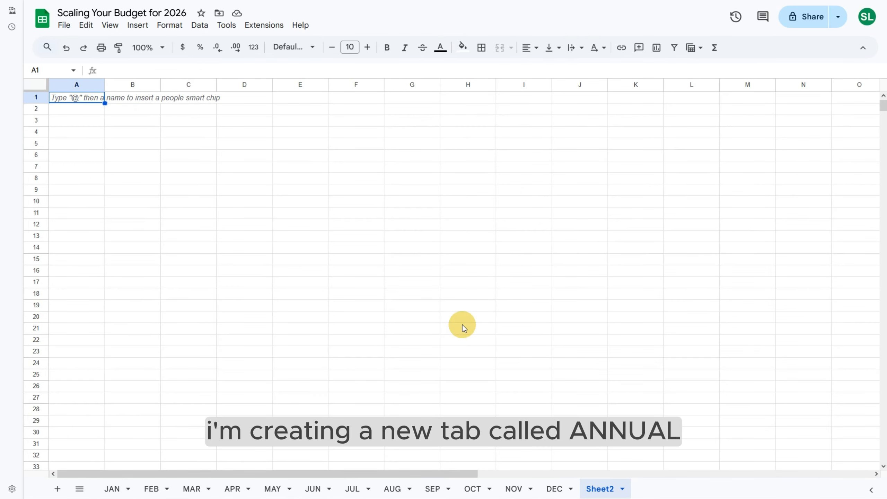
shift+click(468, 276)
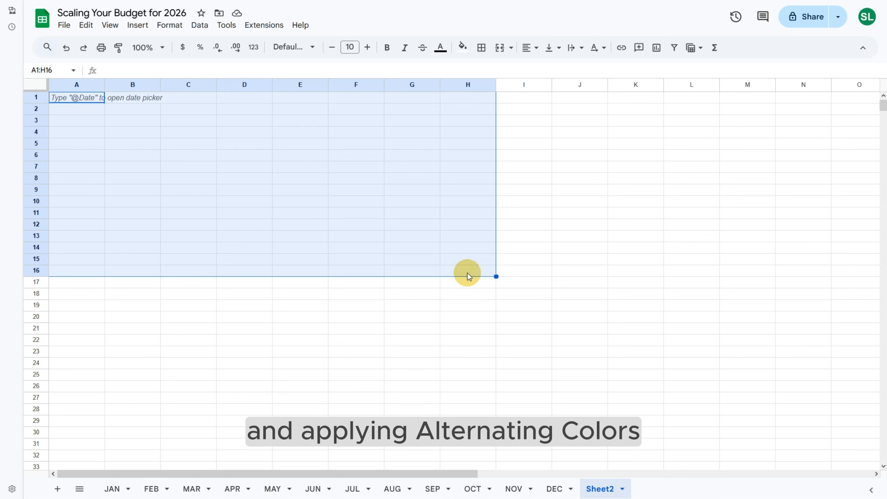
click(169, 31)
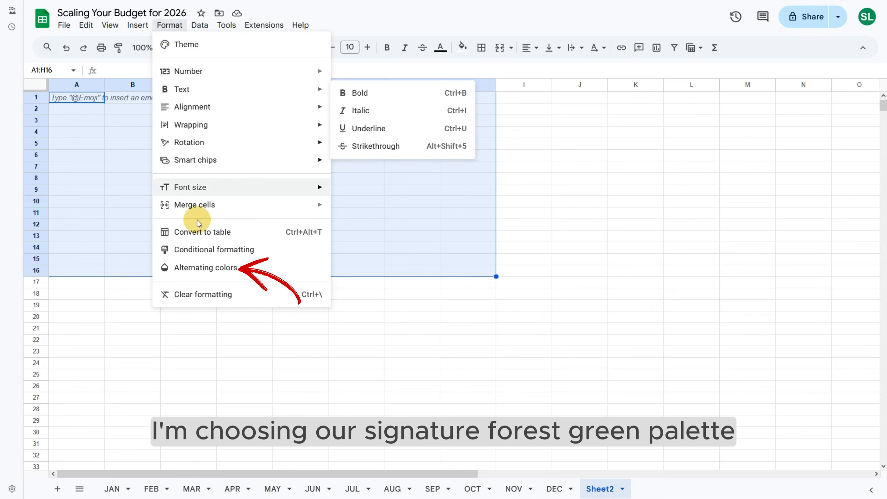
click(198, 267)
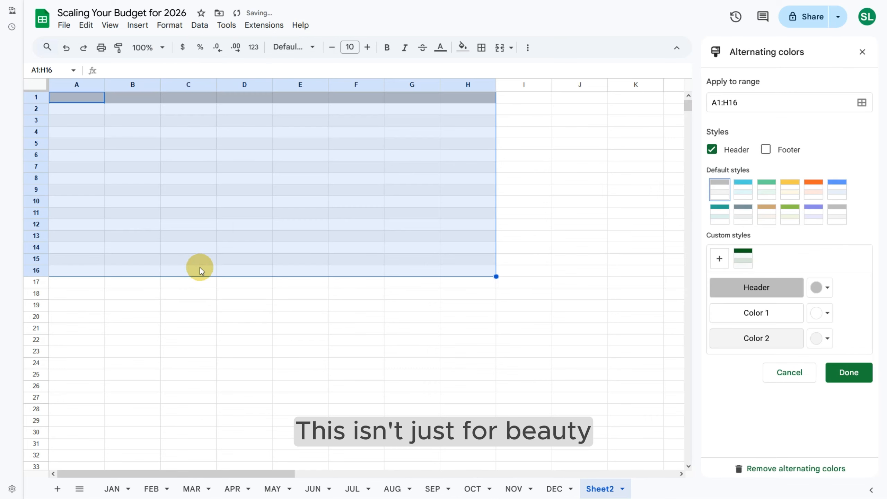
click(743, 258)
click(853, 372)
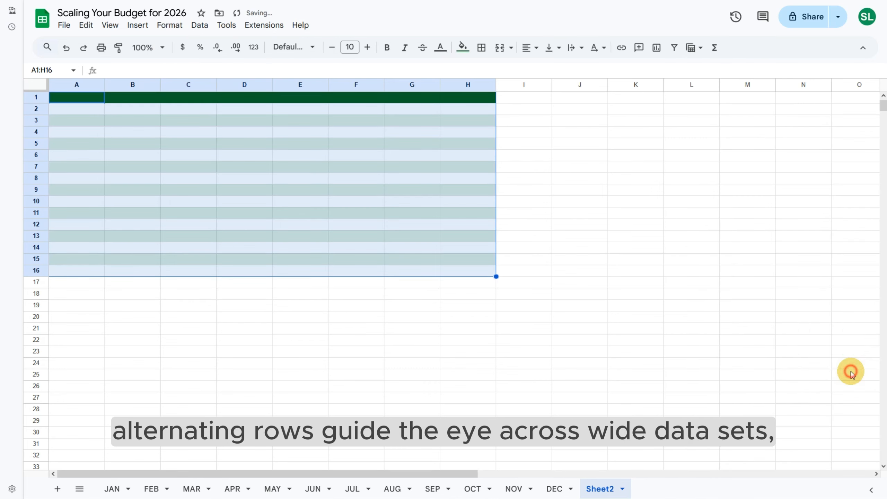
Step: Set the font of the entire new sheet to Lexend, size 14
click(32, 98)
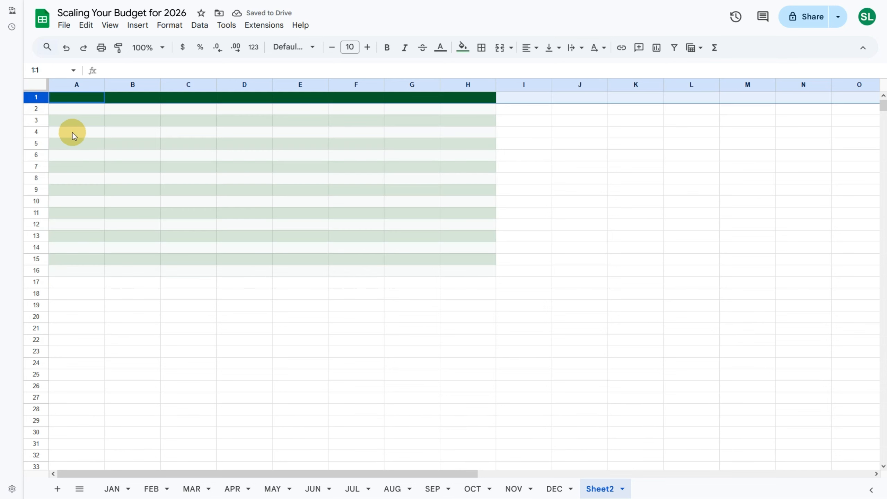
click(37, 84)
click(312, 47)
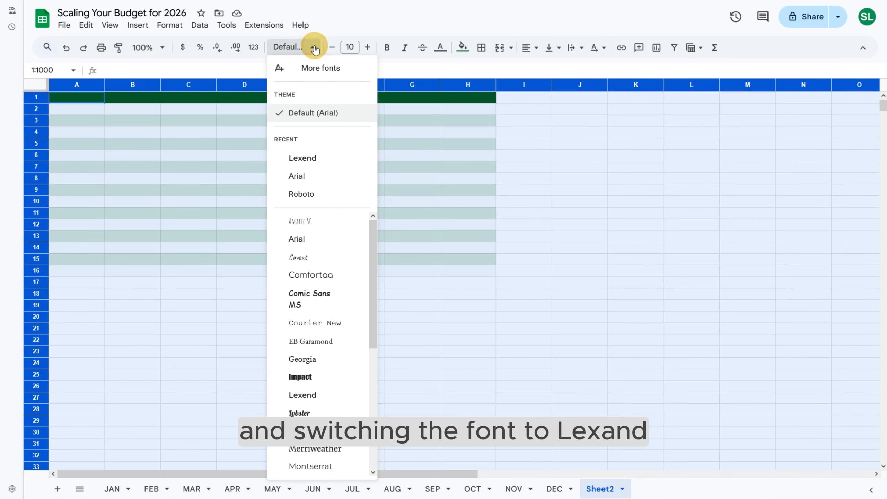
click(310, 157)
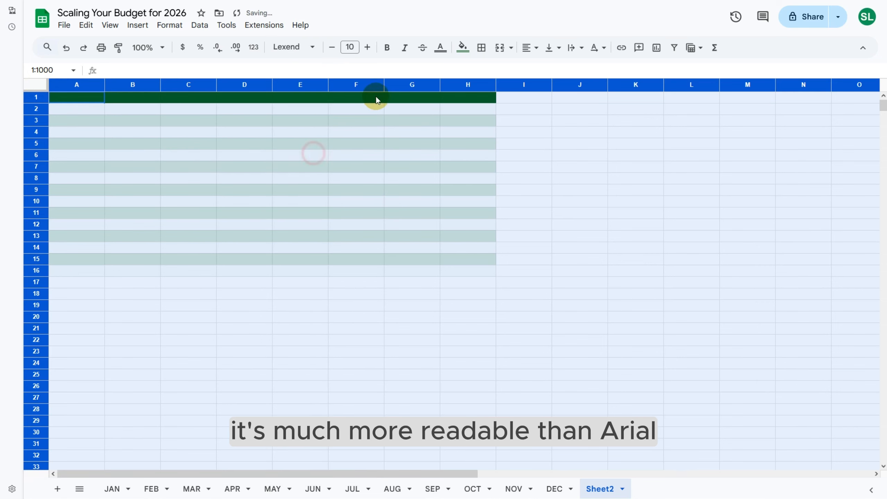
click(368, 47)
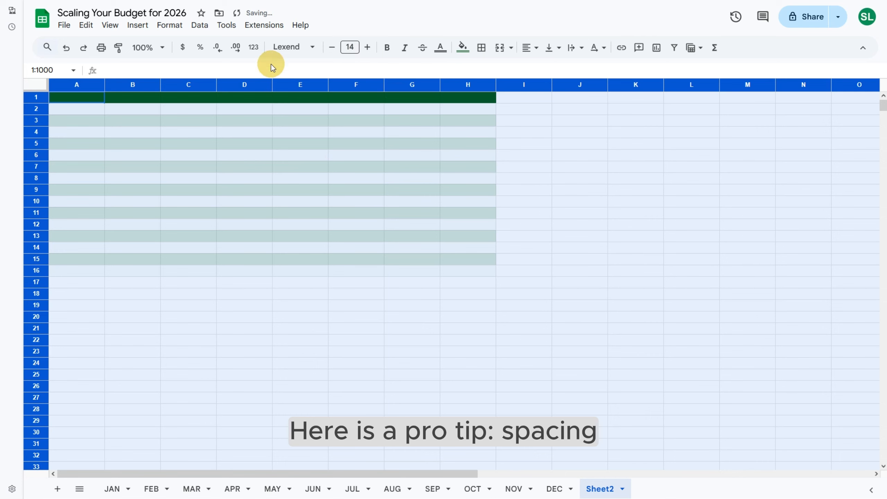
Step: Set the height of header row 1 to 42 pixels
click(35, 98)
right_click(36, 99)
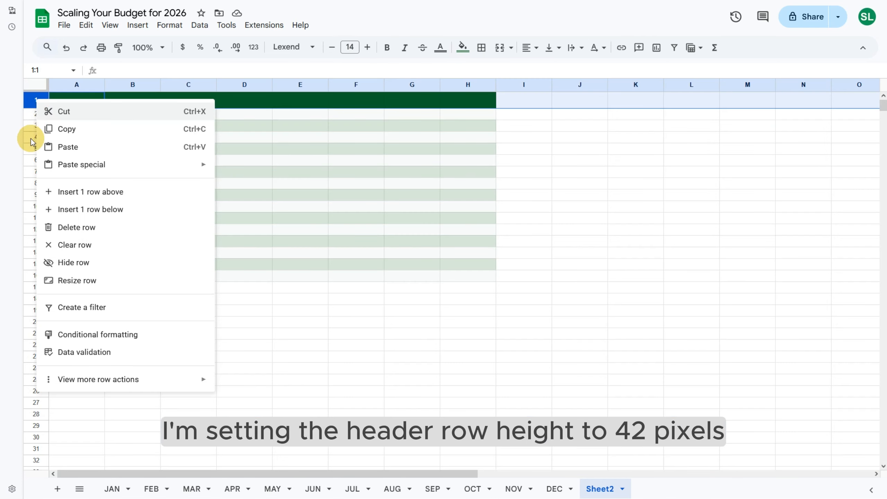
click(77, 280)
text(42)
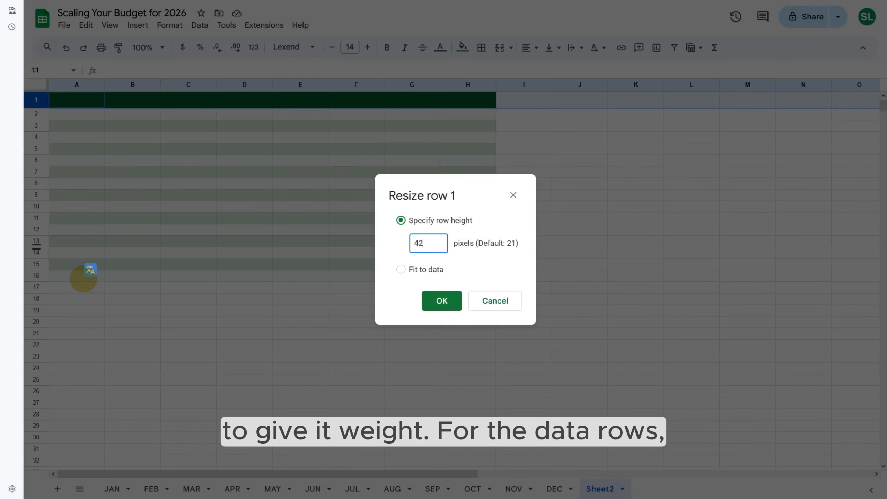
key(Return)
Step: Set the height of rows 2 to 15 to 30 pixels
click(36, 120)
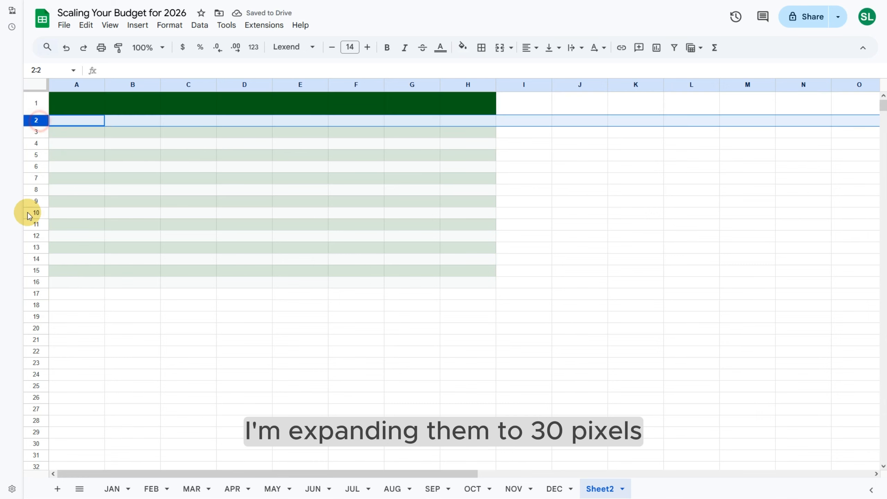
shift+click(35, 271)
right_click(36, 126)
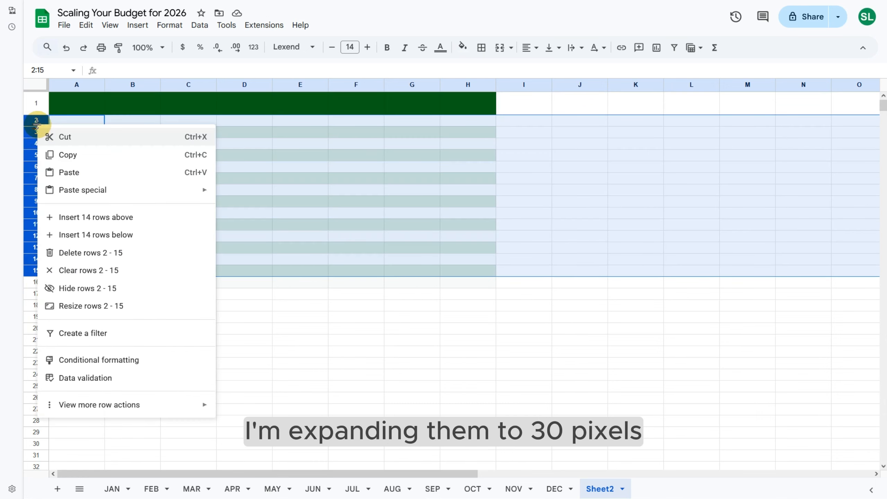
click(84, 305)
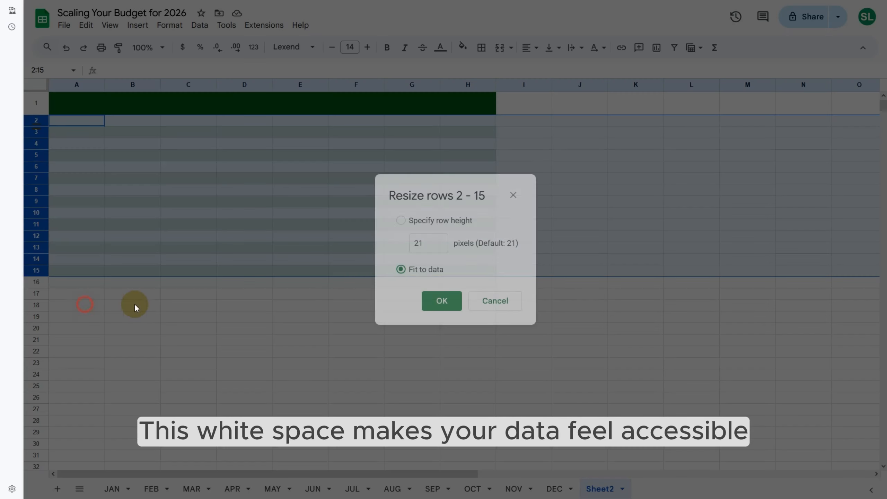
double_click(410, 244)
key(Return)
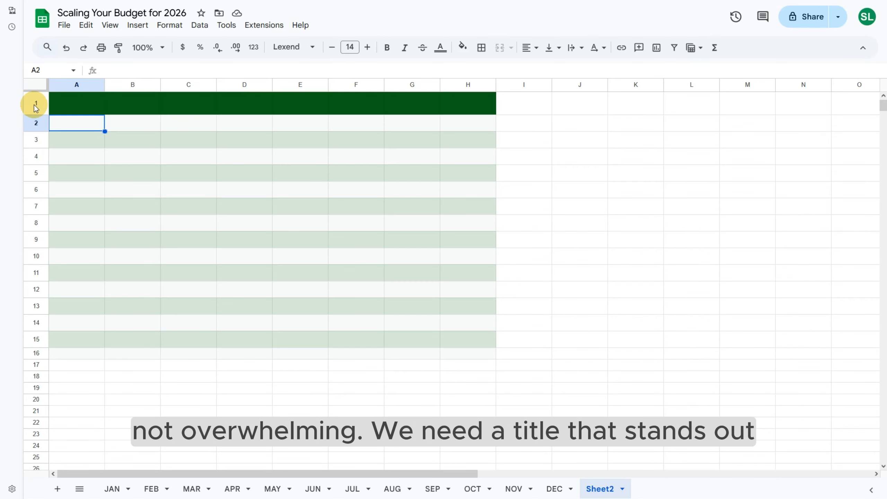
Step: Insert one row above the green header row and merge its cells A1:H1
right_click(33, 103)
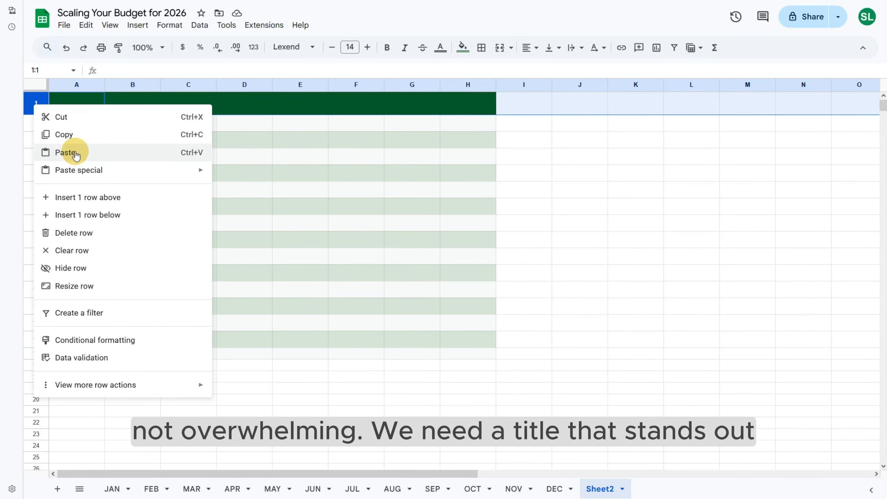
click(86, 198)
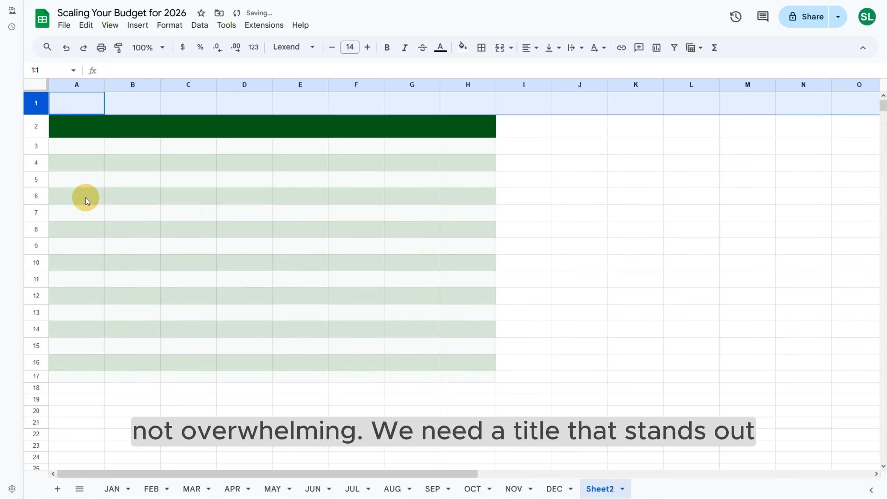
click(84, 104)
shift+click(472, 106)
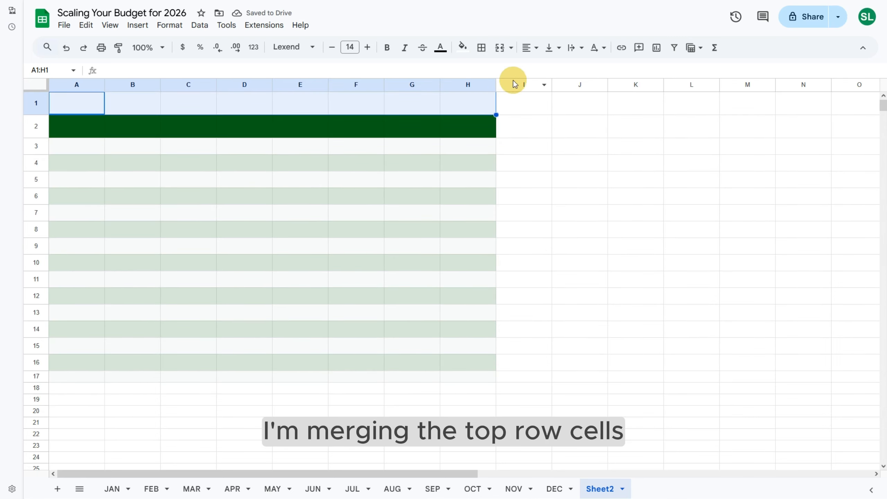
click(499, 49)
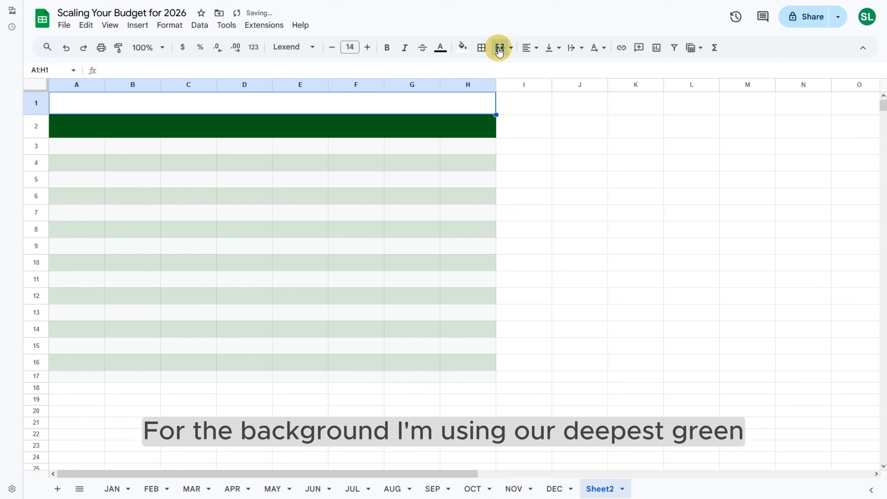
Step: Fill the merged title cell A1:H1 with the custom dark green and enter "2026 ANNUAL FINANCIAL OVERVIEW"
click(462, 47)
click(465, 234)
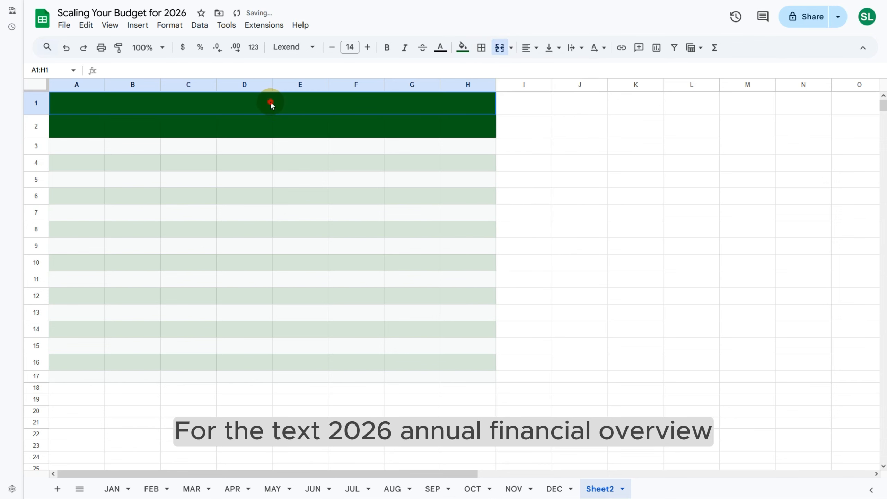
key(ctrl+v)
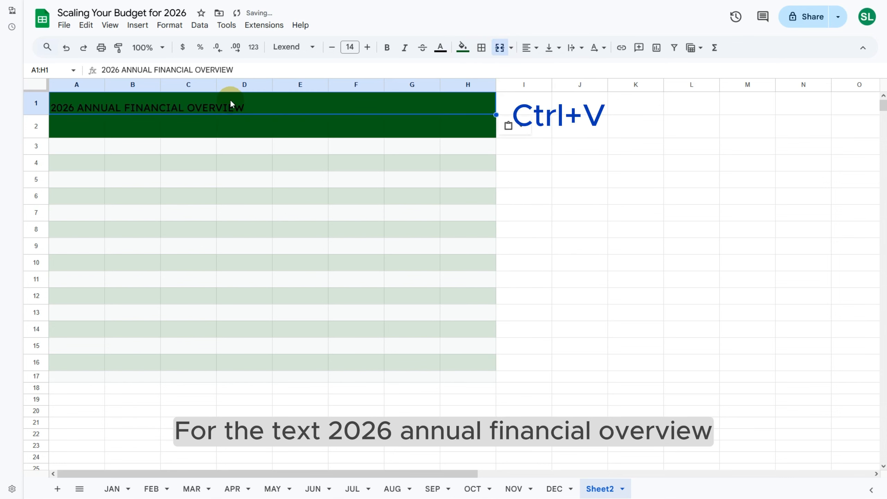
Step: Give the row 1 title text the custom off-white color and center it horizontally and vertically
click(33, 105)
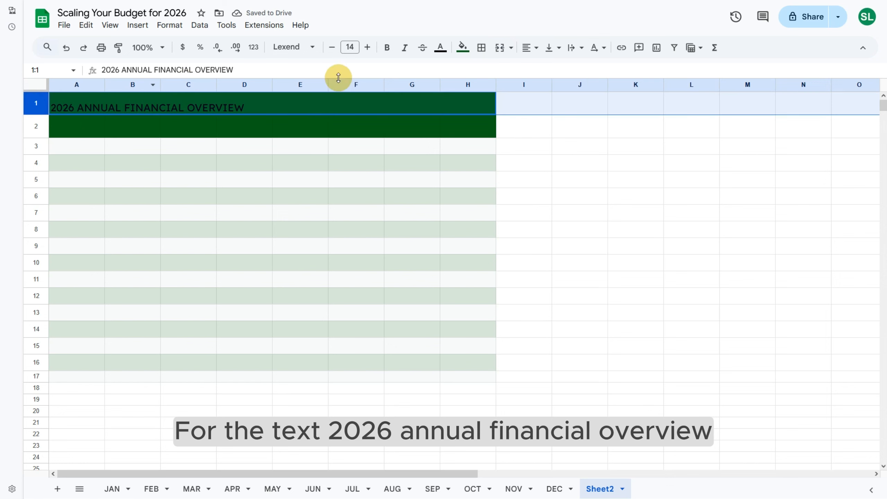
click(440, 47)
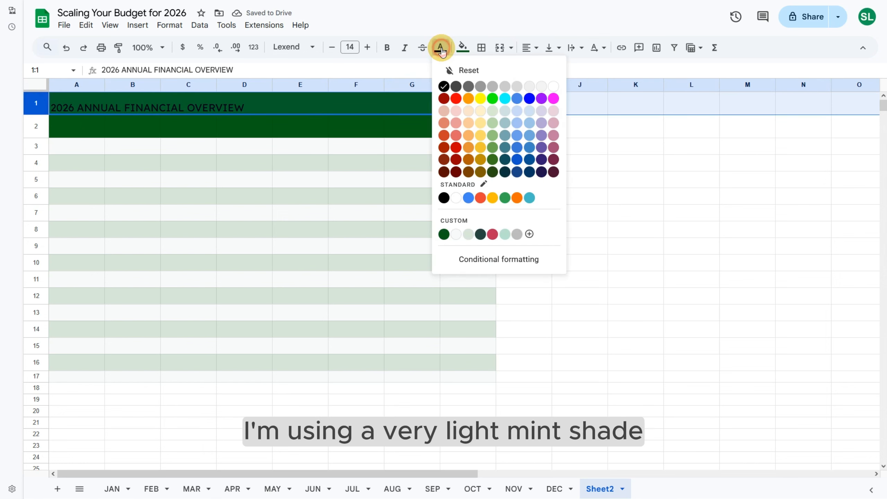
click(454, 233)
click(534, 48)
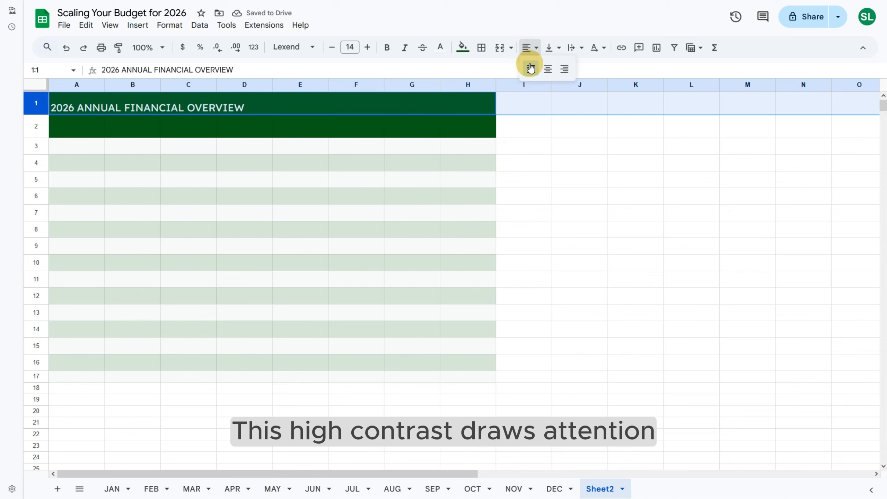
click(547, 67)
click(553, 57)
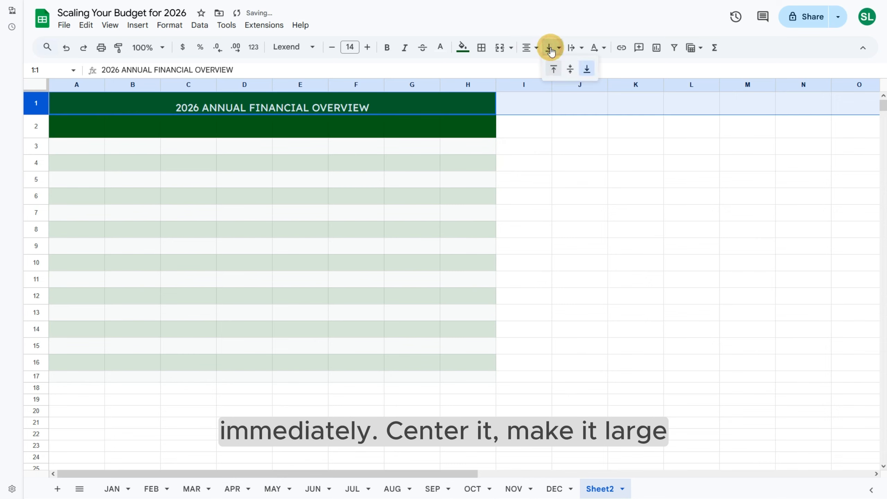
click(571, 68)
Step: Increase the row 1 title's font size to 16 and make it bold
click(368, 51)
click(368, 51)
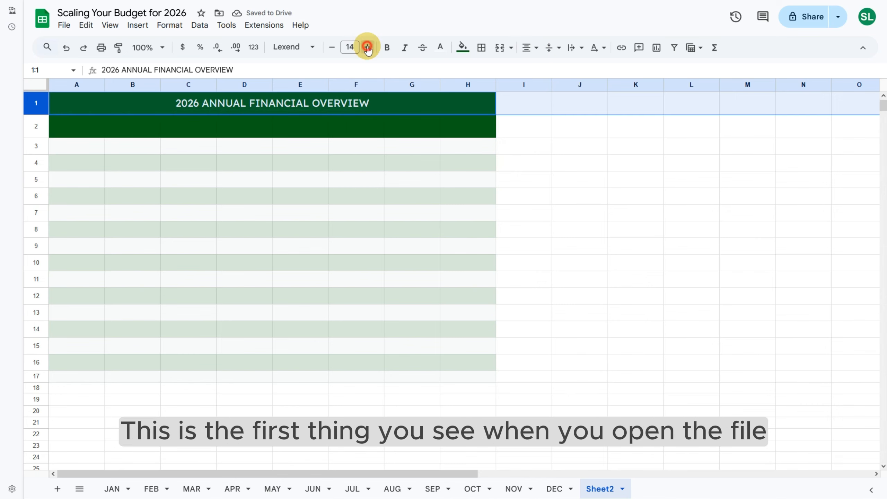
click(390, 51)
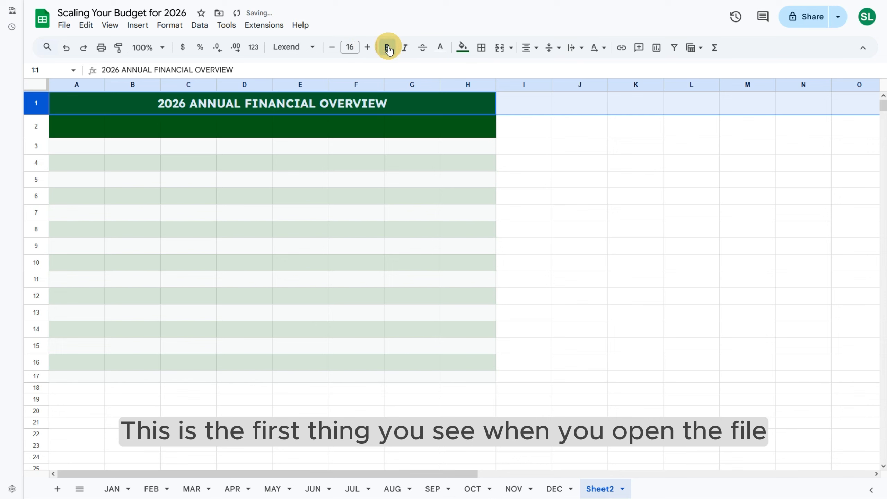
Step: Fill header cells B2:H2 with Housing, Groceries, Amazon, Starbucks, Transport, Gym and Internet, leaving A2 empty
click(78, 125)
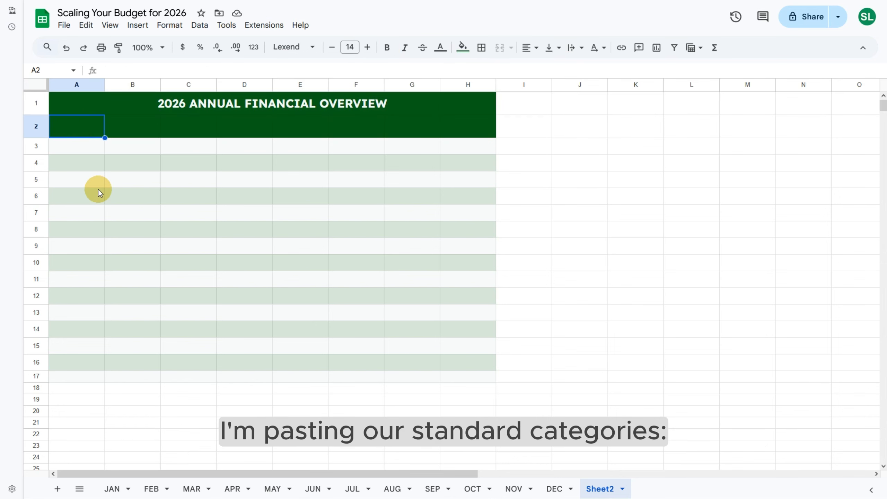
text(Housing	Groceries	Amazon	Starbucks	Transport	Gym	Internet)
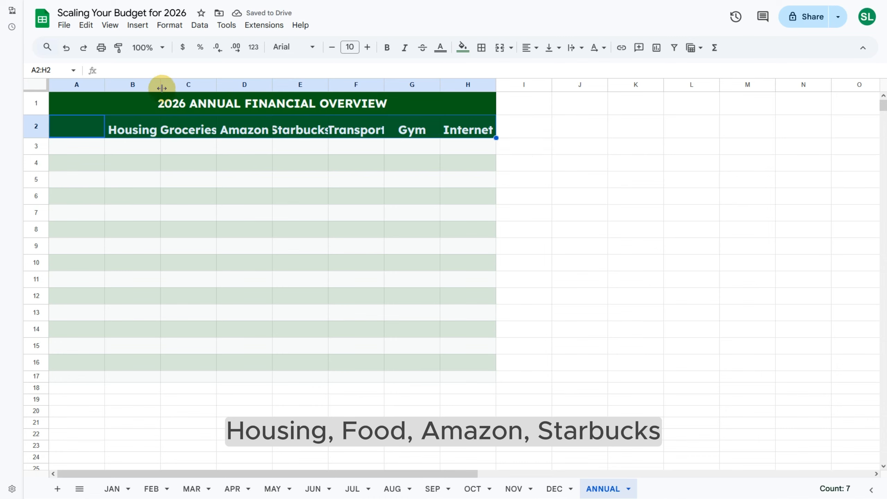
Step: Widen columns B through F and column H to fit their row 2 headers, and narrow column G around Gym
drag(160, 84, 169, 84)
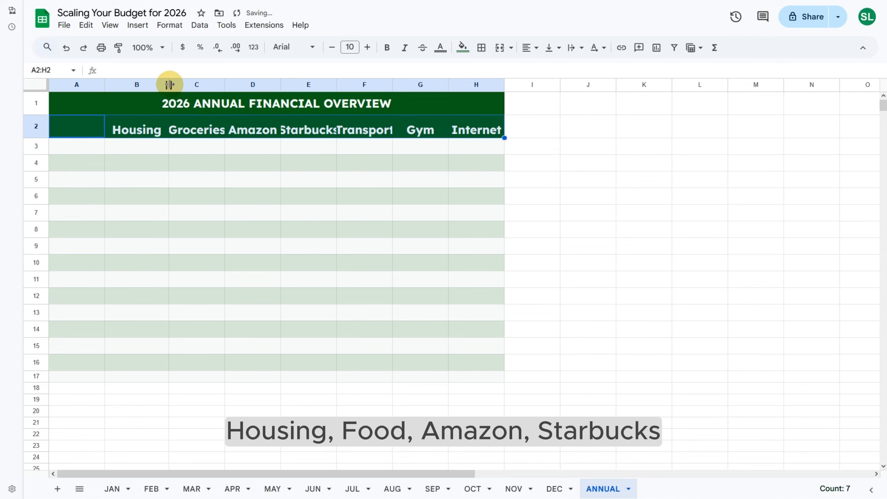
drag(225, 85, 237, 84)
drag(294, 84, 303, 85)
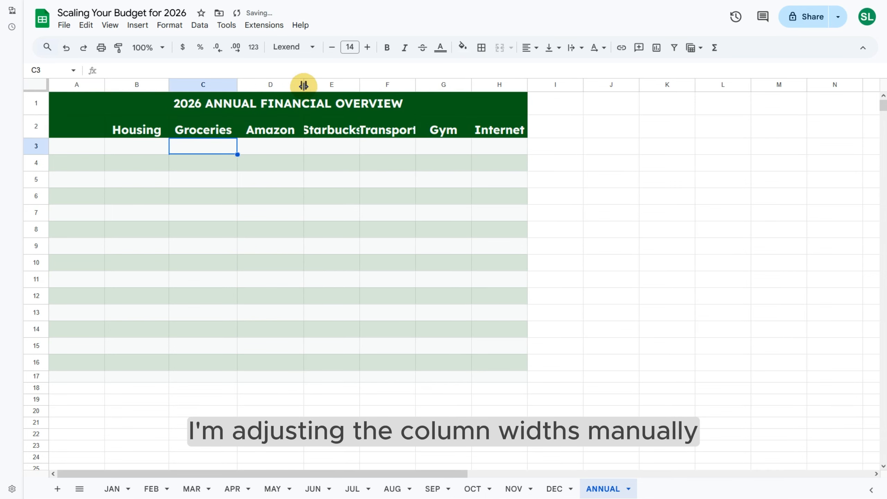
drag(359, 84, 373, 84)
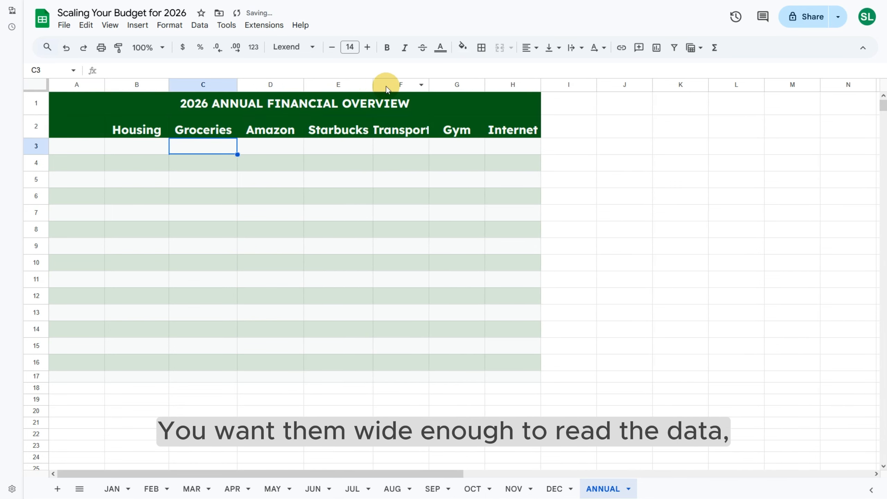
drag(429, 84, 440, 84)
drag(496, 84, 488, 84)
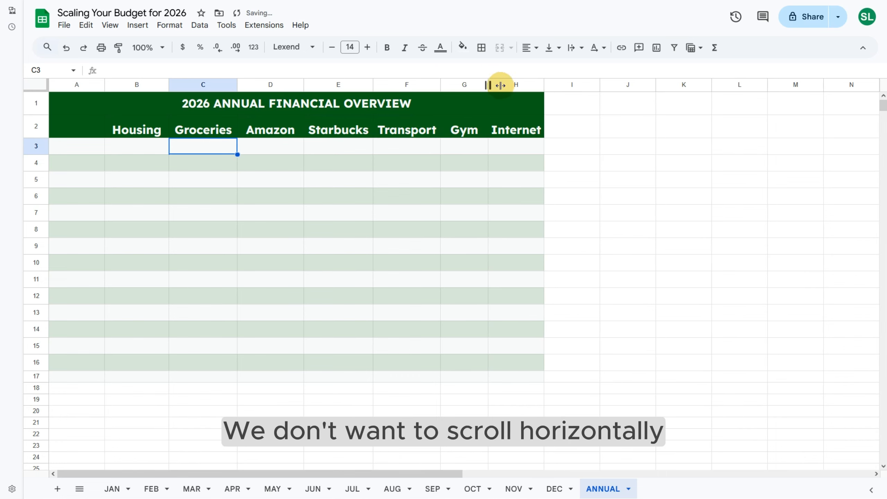
drag(544, 85, 555, 84)
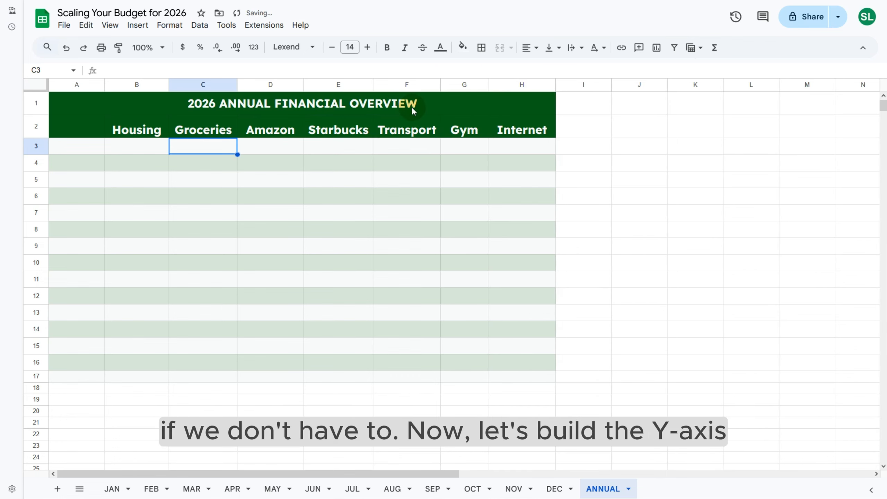
Step: Enter the month labels JAN through DEC down column A in cells A3 to A14
click(75, 151)
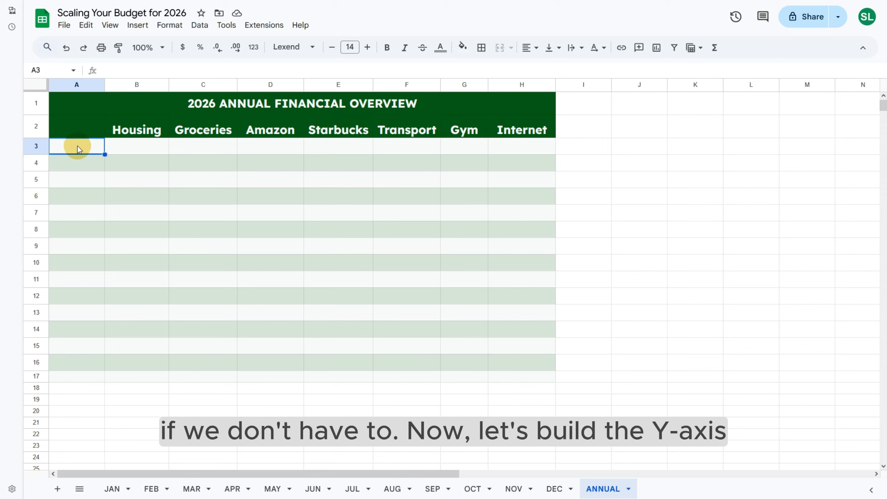
text(JAN)
key(Return)
text(FEB)
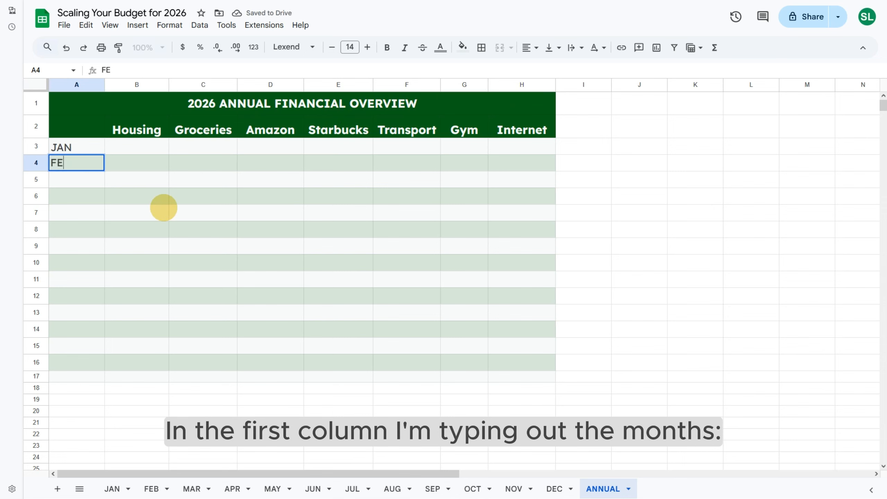
key(Return)
text(MAR)
key(Return)
text(APR)
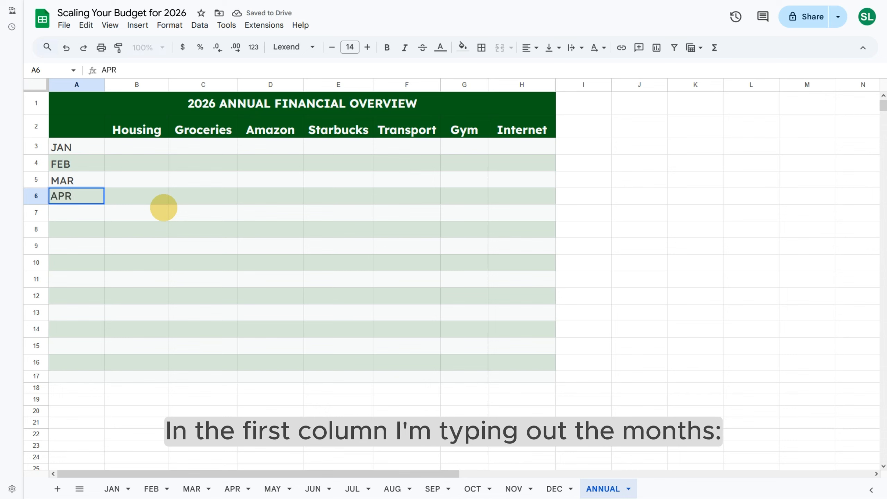
key(Return)
text(MAY)
key(Return)
text(JUN)
key(Return)
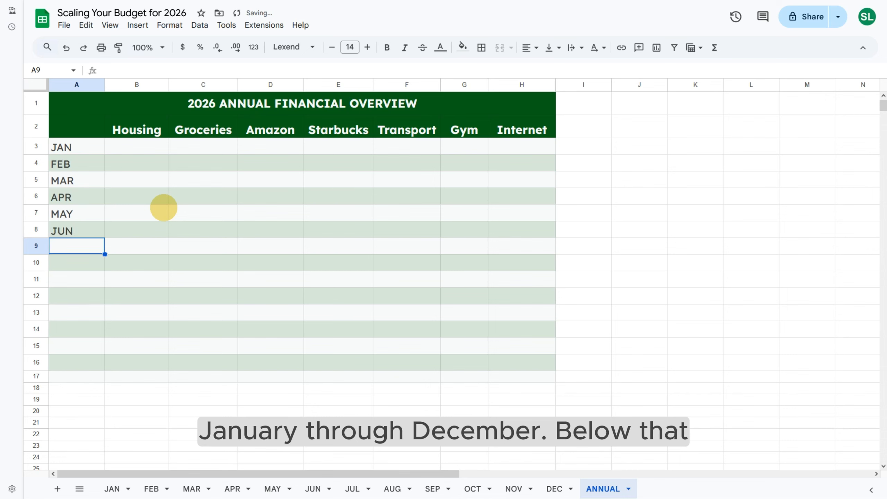
text(JUL)
key(Return)
text(AUG)
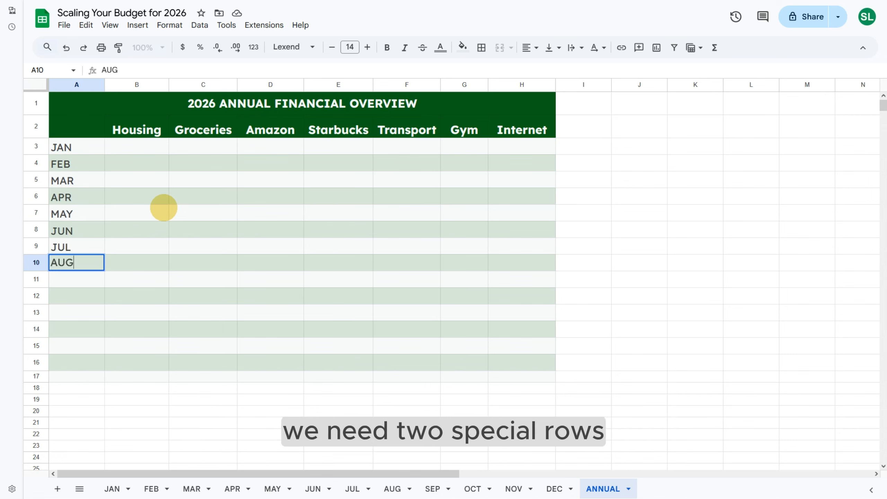
key(Return)
text(SEP)
key(Return)
text(OCT)
key(Return)
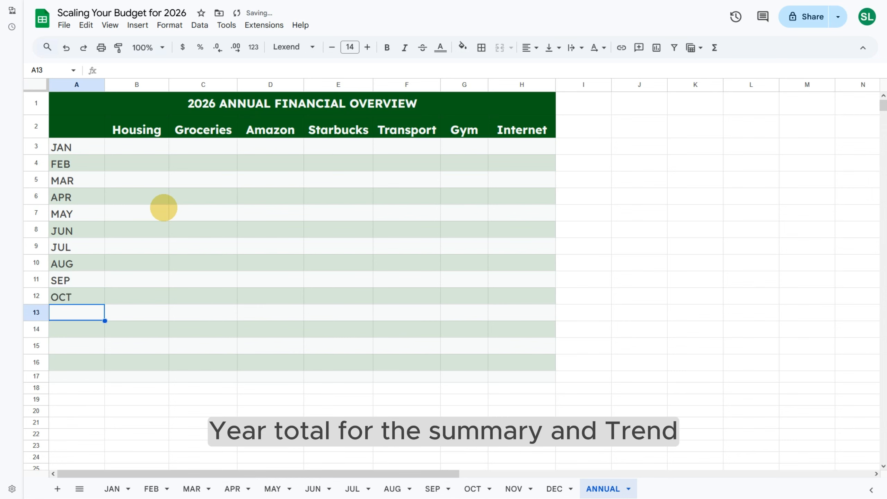
text(NOV)
key(Return)
text(DEC)
key(Return)
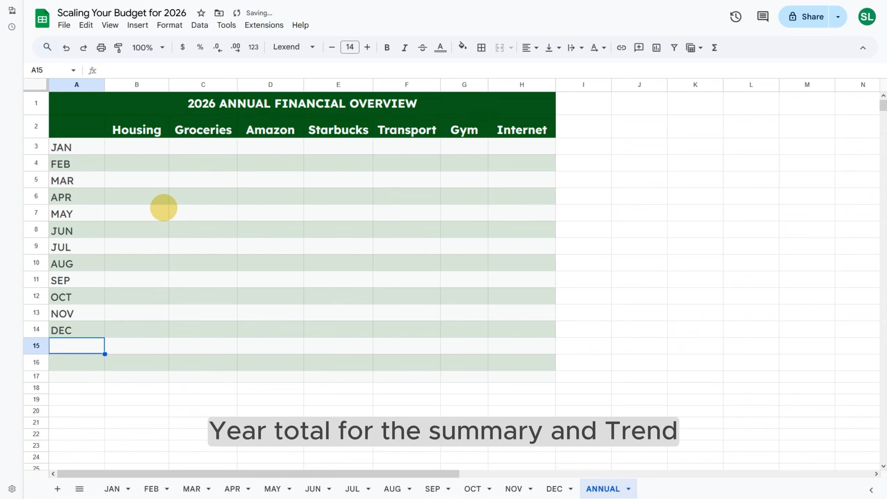
Step: Add the summary row labels Year Total in A15 and Trend in A16
text(Year Total)
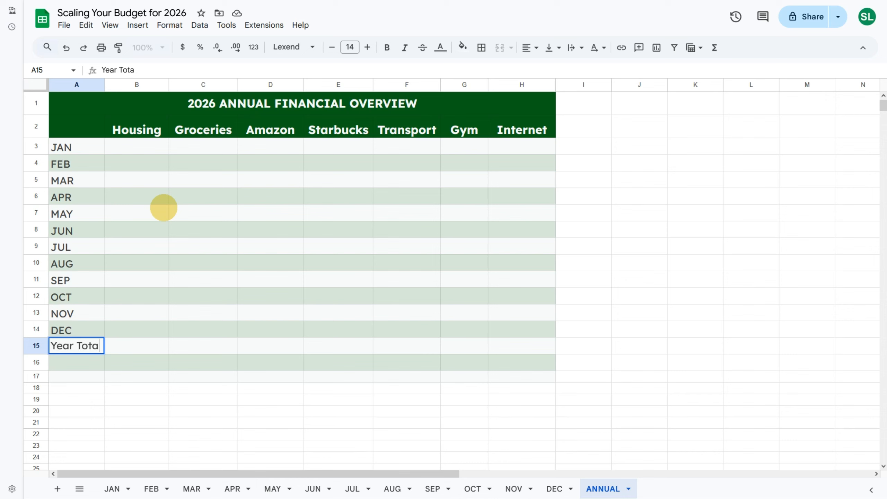
key(Return)
text(Trend)
key(Return)
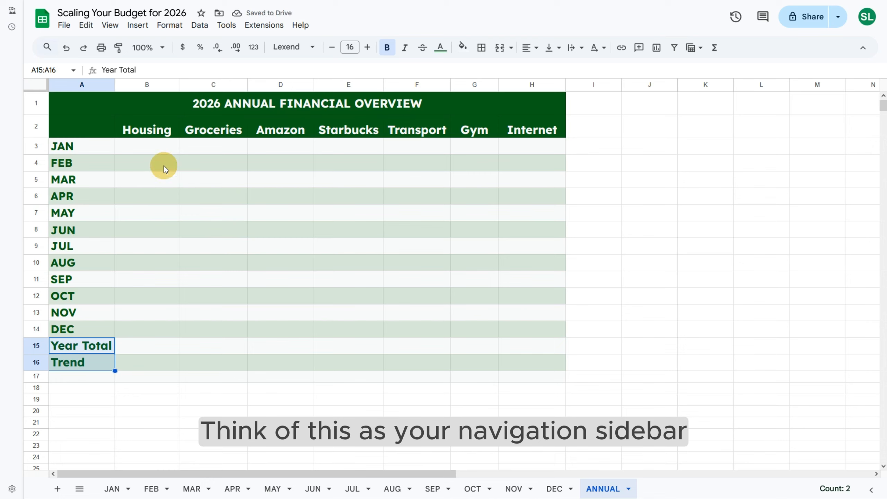
Step: Enter =XLOOKUP(B$2, INDIRECT("'" & $A3 & "'!A3:A9"), INDIRECT("'" & $A3 & "'!B3:B9")) in B3 and fill it across B3:H14
click(154, 147)
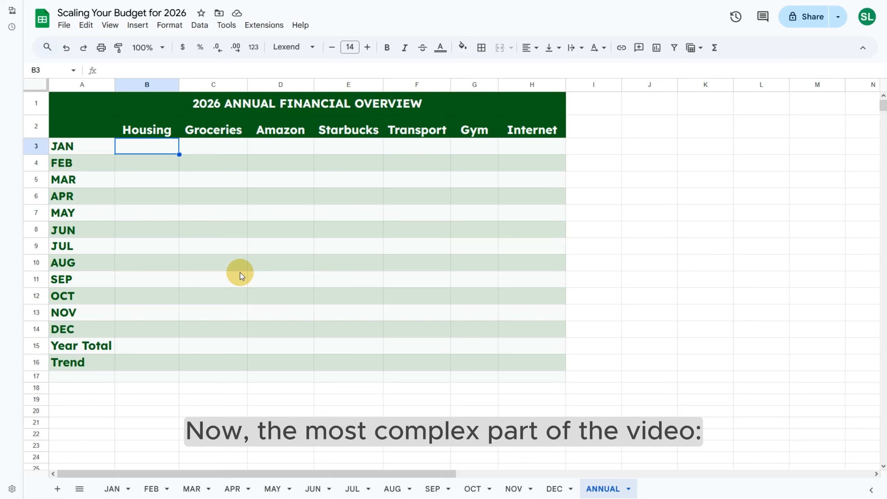
text(=)
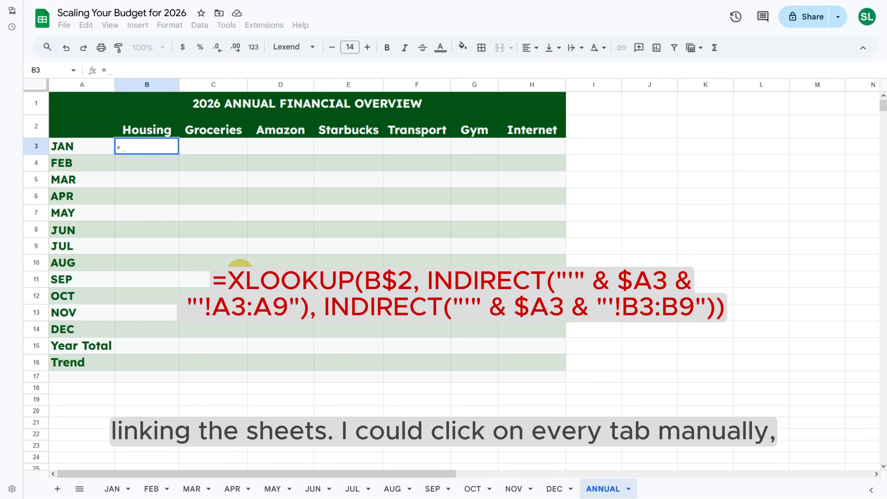
text(X)
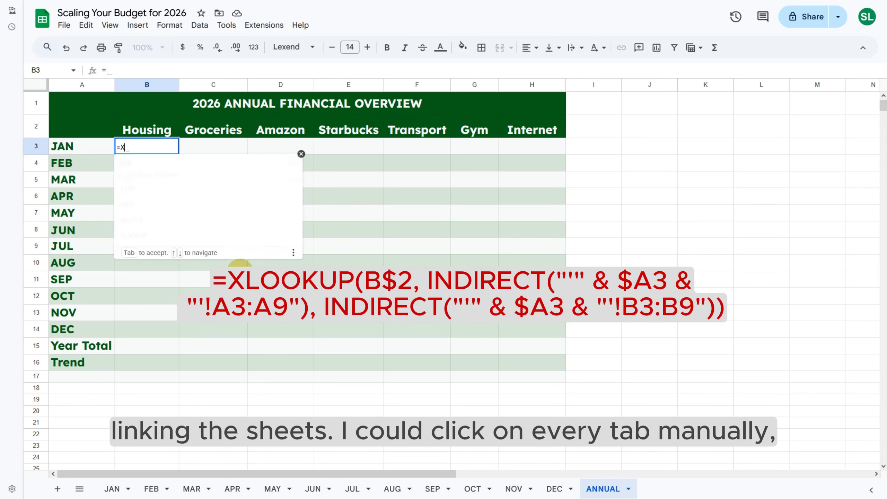
text(LOOK)
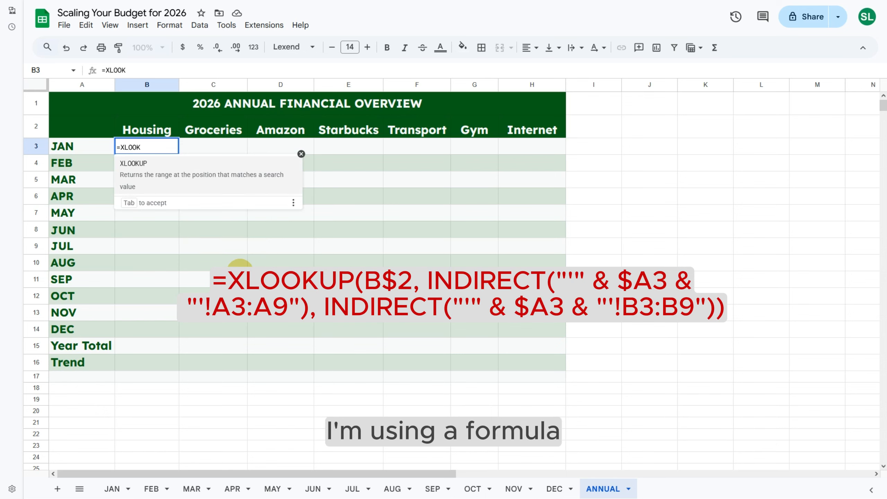
text(U)
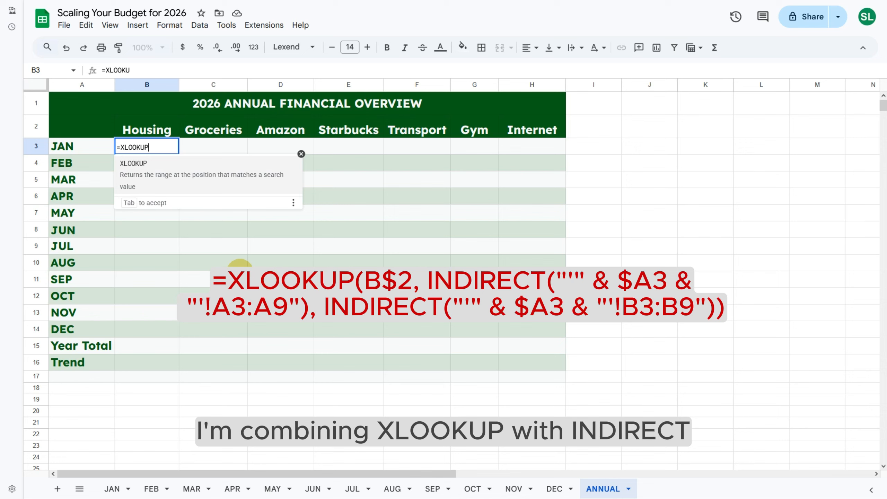
text(P()
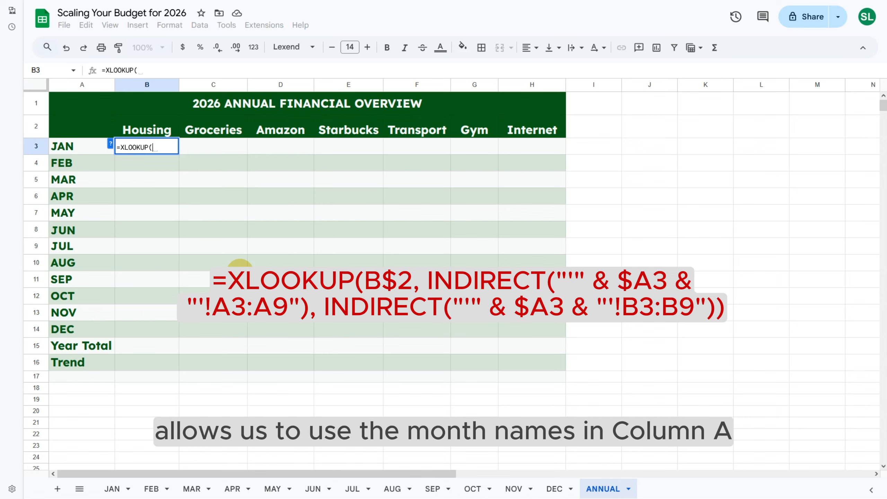
text(B)
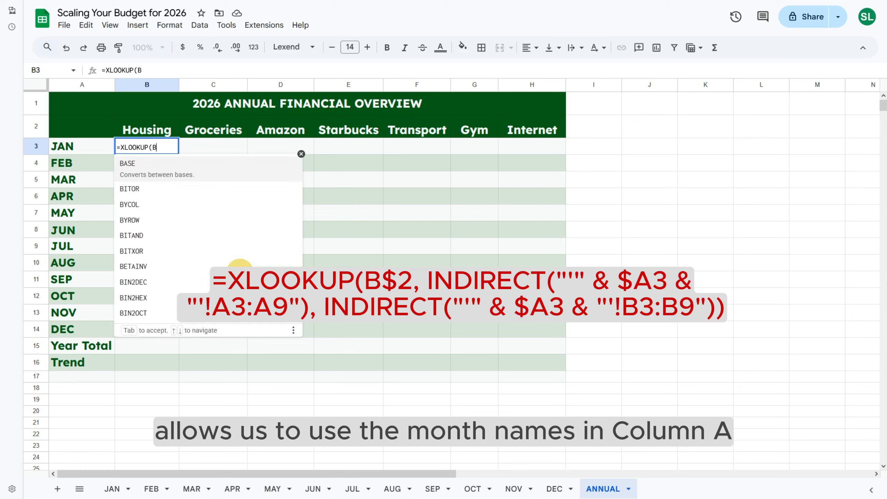
text($)
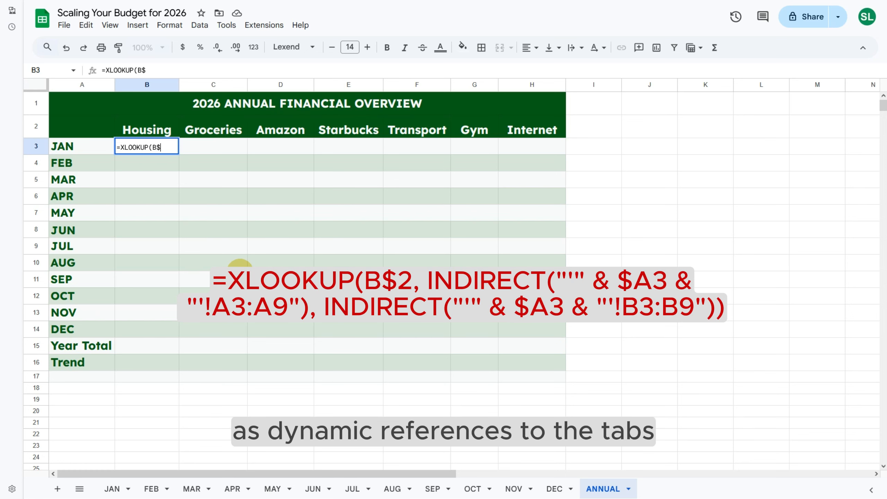
text(2,)
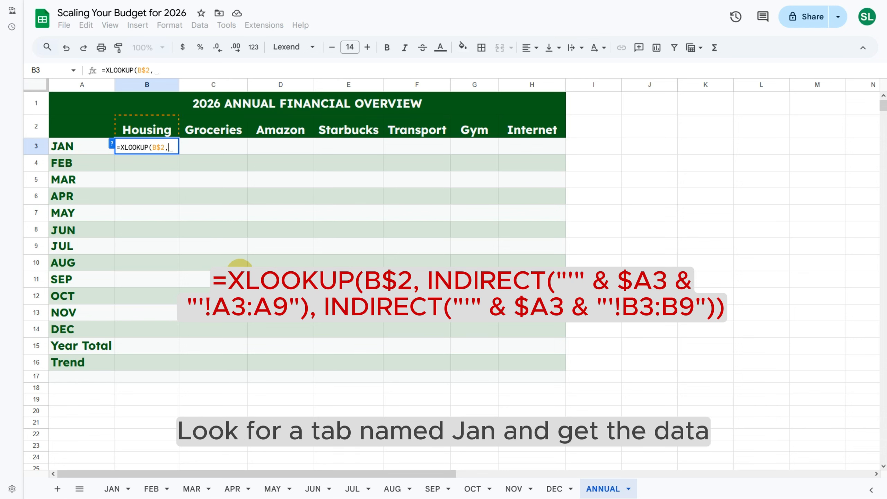
text(INDIRECT("'" & $A3 & "'!A3:A9"), INDIRECT("'" & $A3 & "'!B3:B9")))
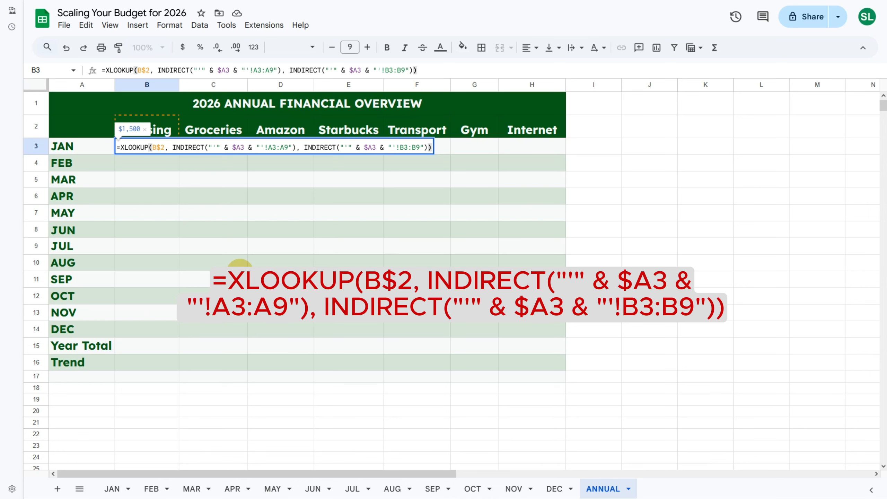
key(Return)
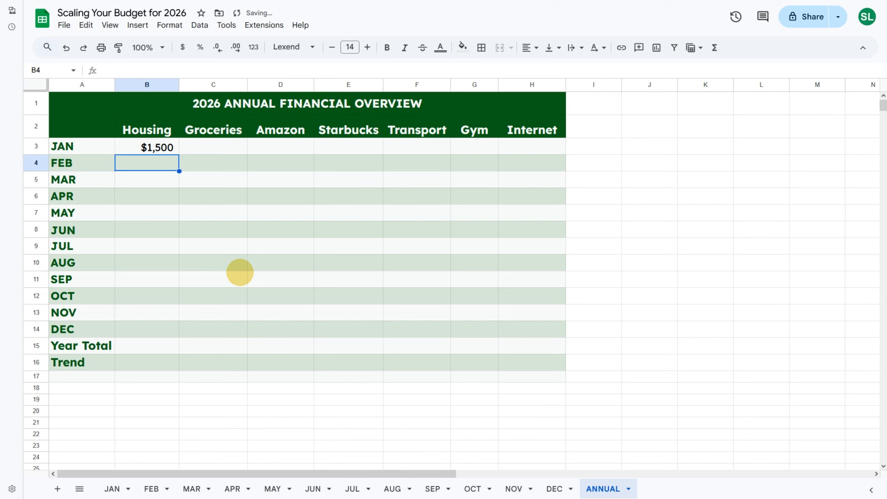
click(140, 149)
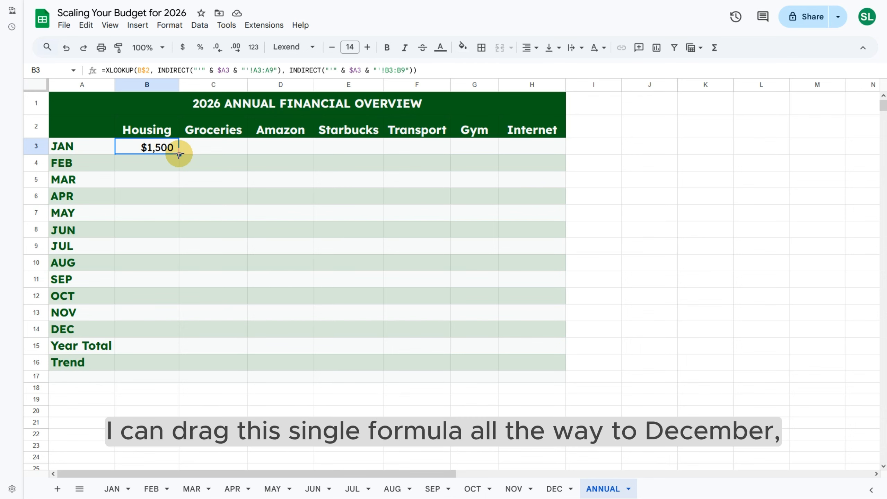
drag(179, 154, 566, 337)
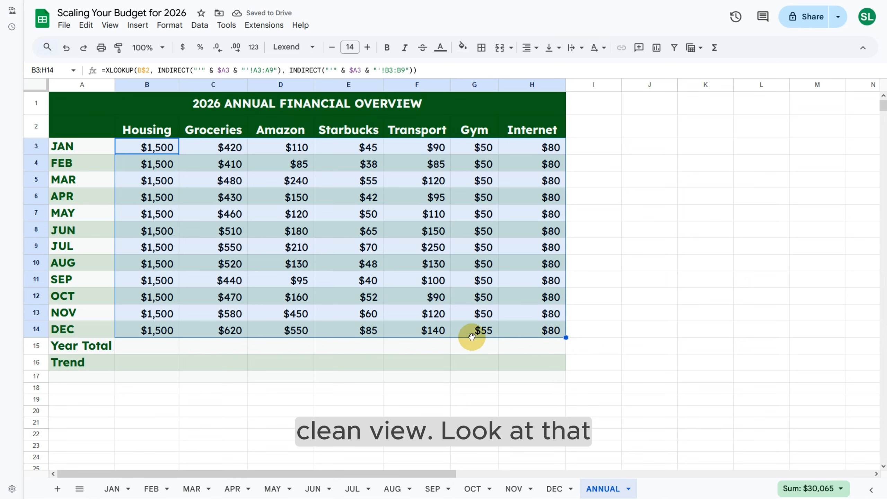
Step: Total the Housing column in B15 with =SUM(B3:B14) and fill the formula across the Year Total row to H15
click(127, 345)
text(=)
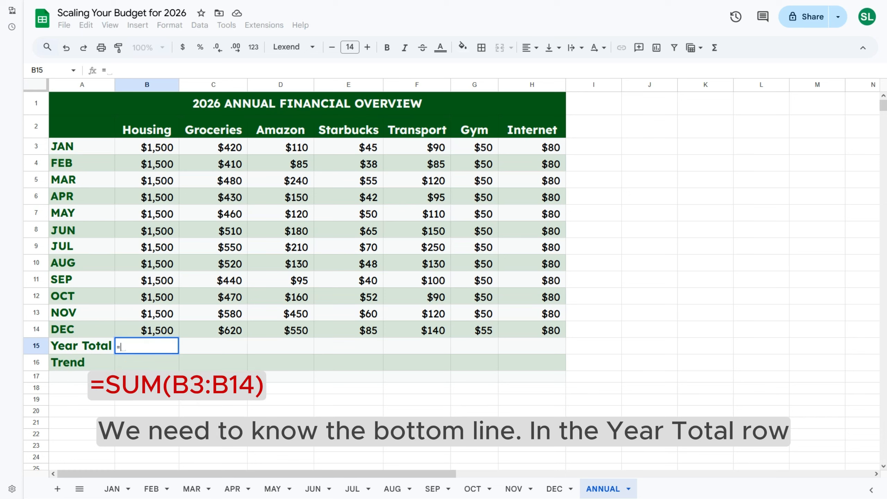
text(SUM()
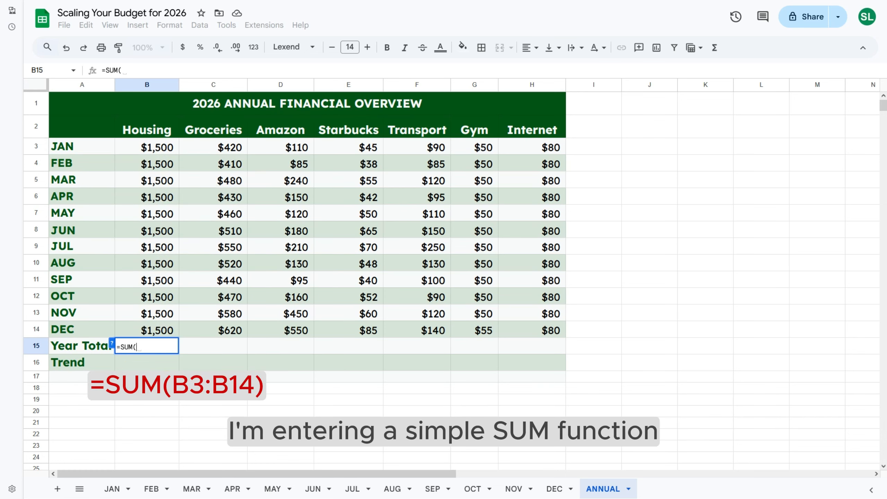
text(B)
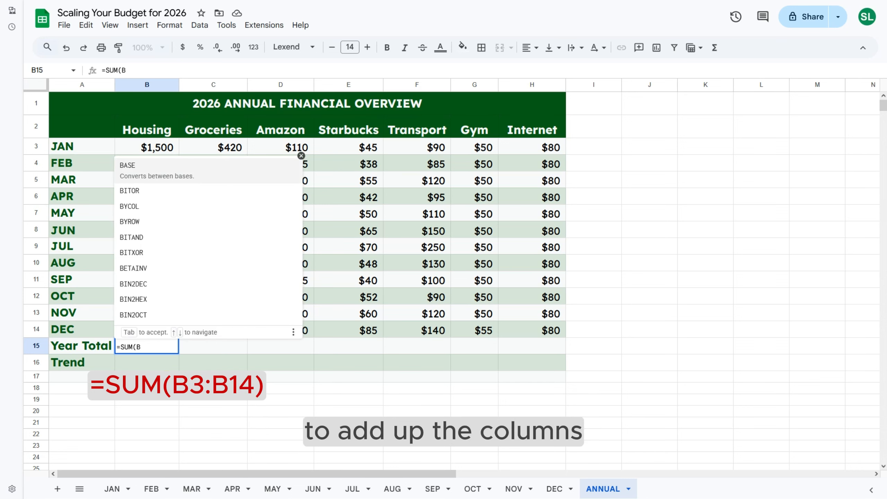
text(3:B)
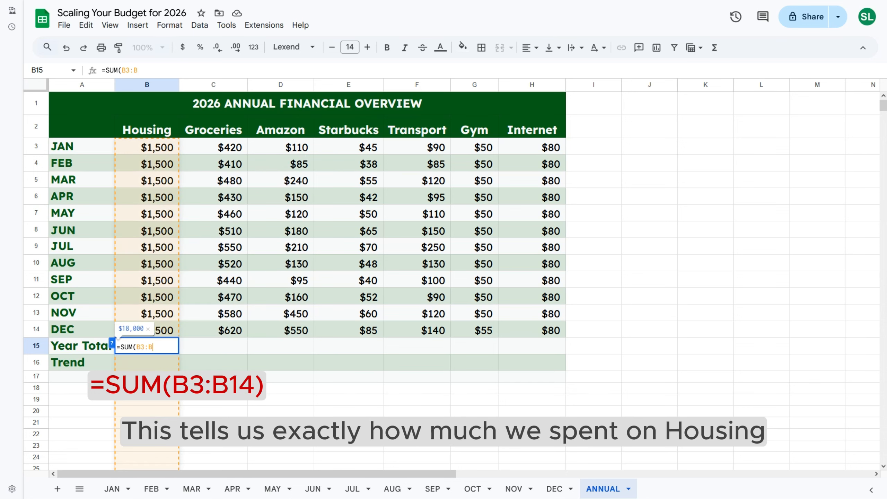
text(14)
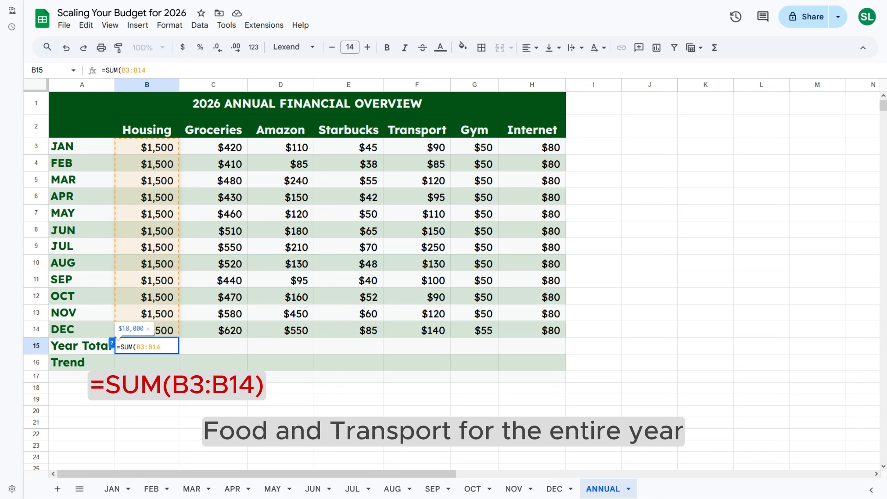
key(Return)
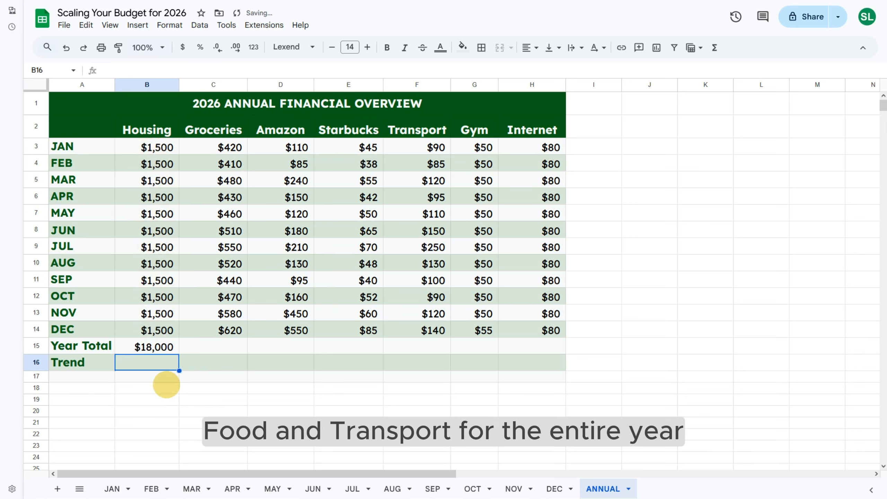
click(171, 352)
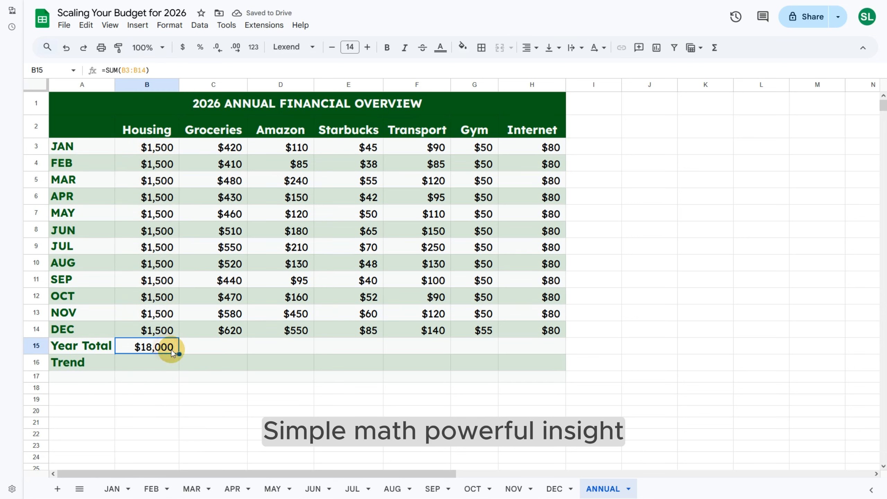
drag(179, 354, 563, 353)
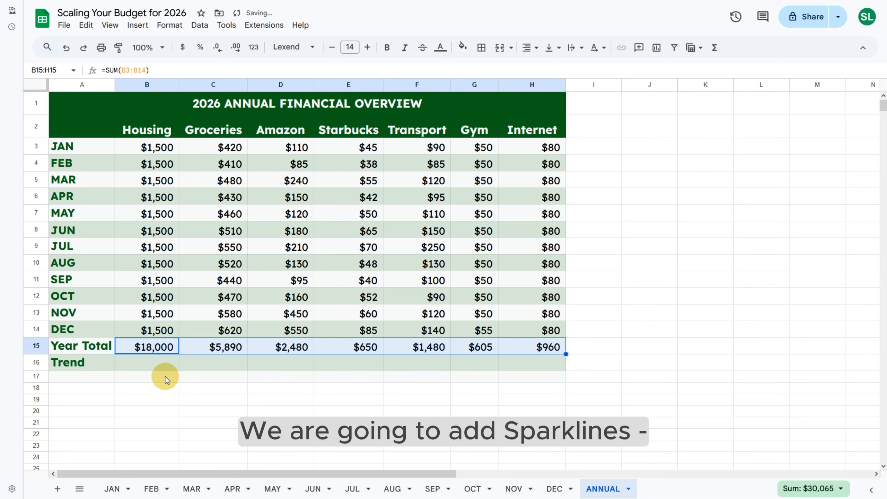
Step: Set the height of the Trend row (row 16) to 80 pixels
click(154, 367)
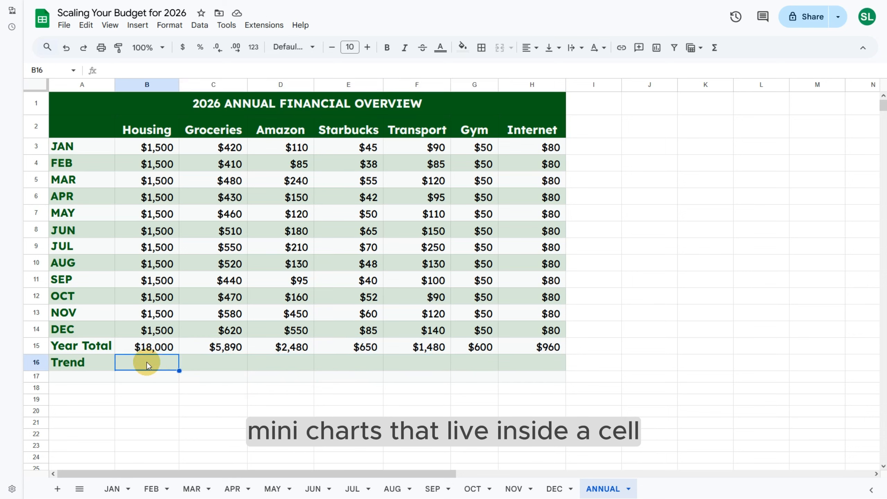
click(35, 362)
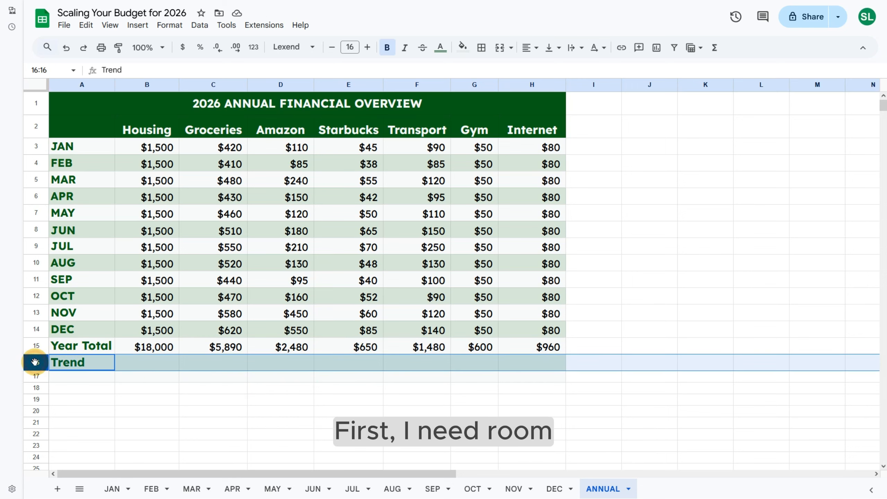
right_click(34, 361)
click(70, 250)
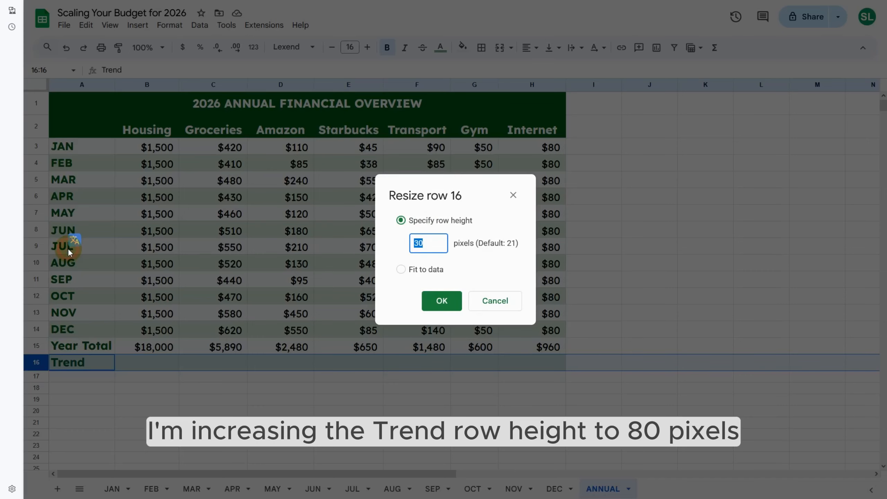
text(80)
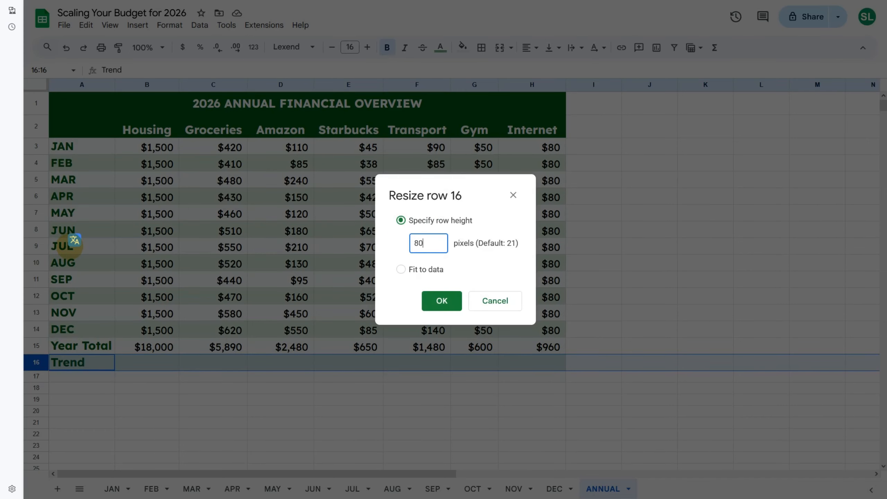
key(Return)
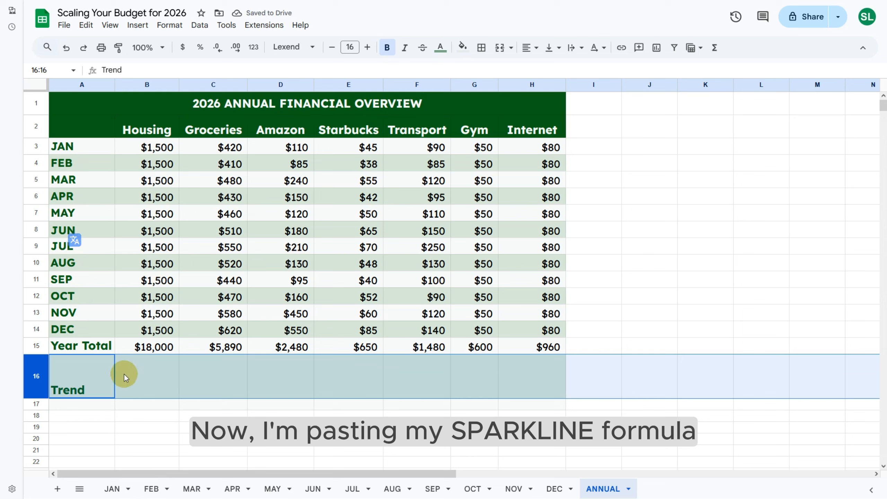
Step: Enter =SPARKLINE(B3:B14, {"charttype","column"; "color","#085e17"}) in B16 and fill it across the Trend row to H16
click(127, 384)
text(=)
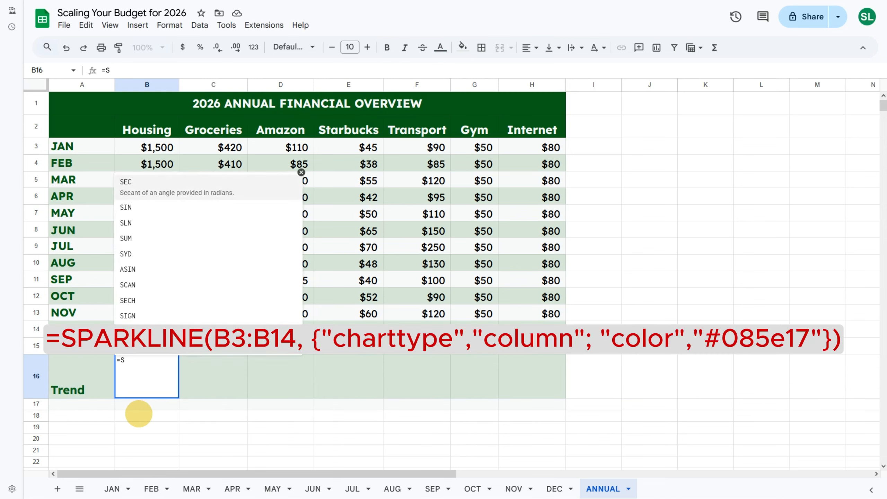
text(SPARKLI)
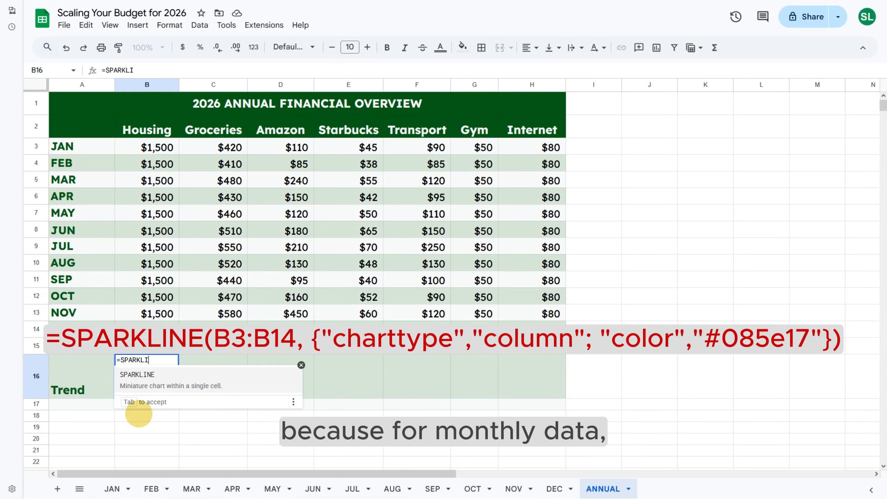
text(NE(B3:)
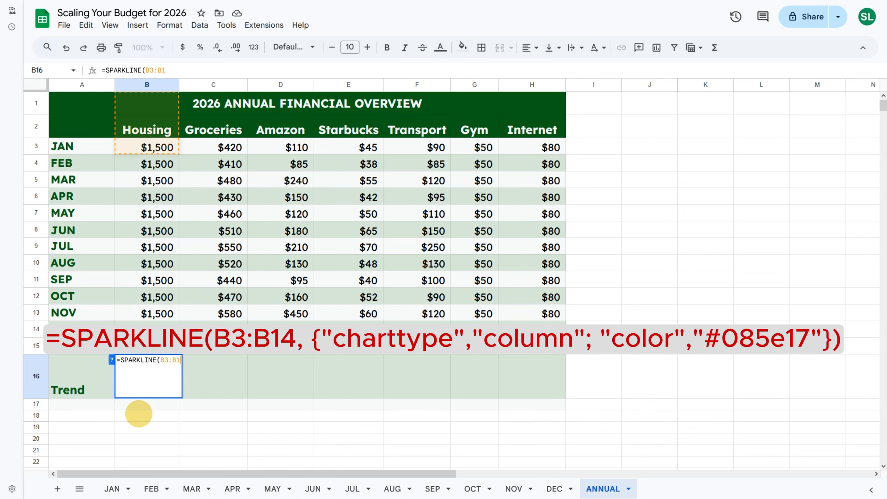
text(B14, )
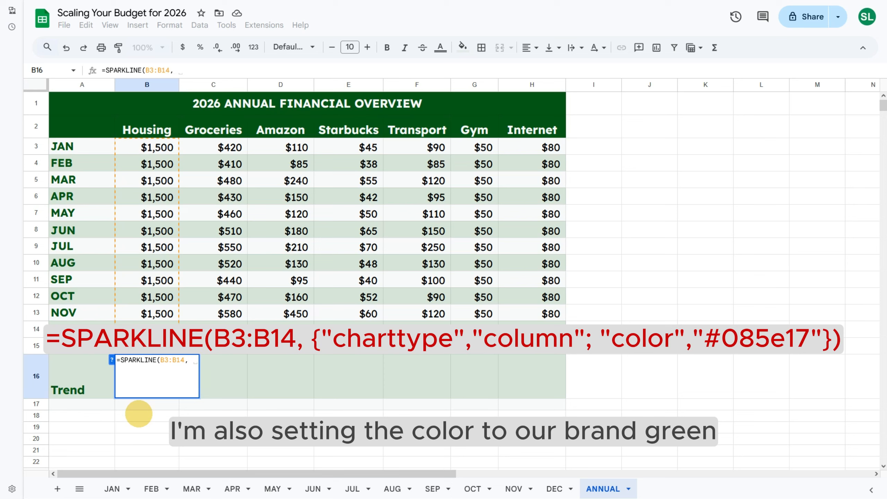
text({"charttype","column"; "color","#085e17"}))
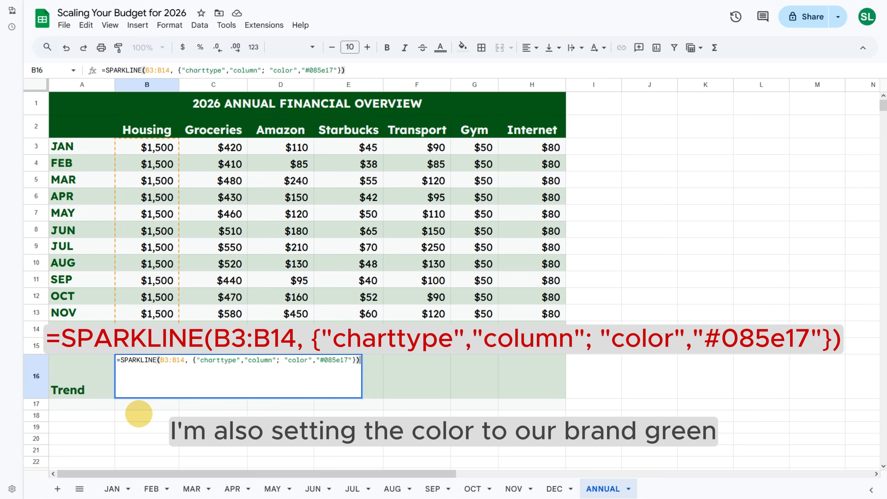
key(Return)
click(147, 384)
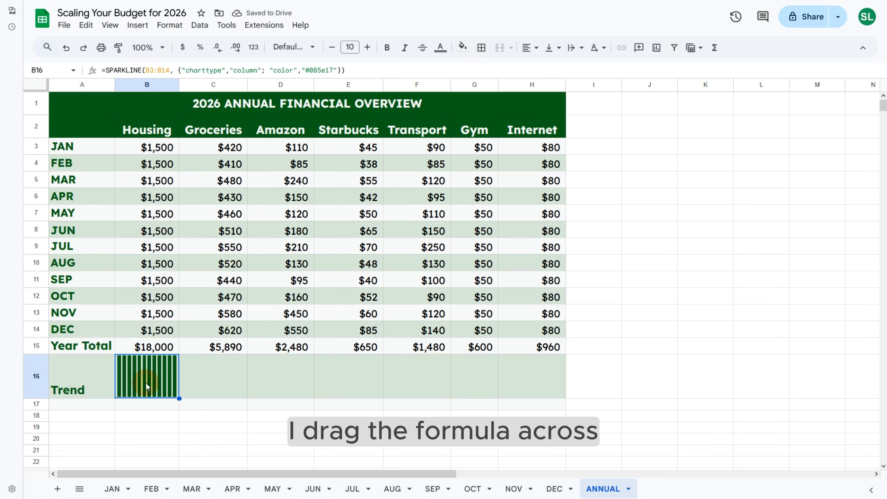
drag(179, 398, 563, 399)
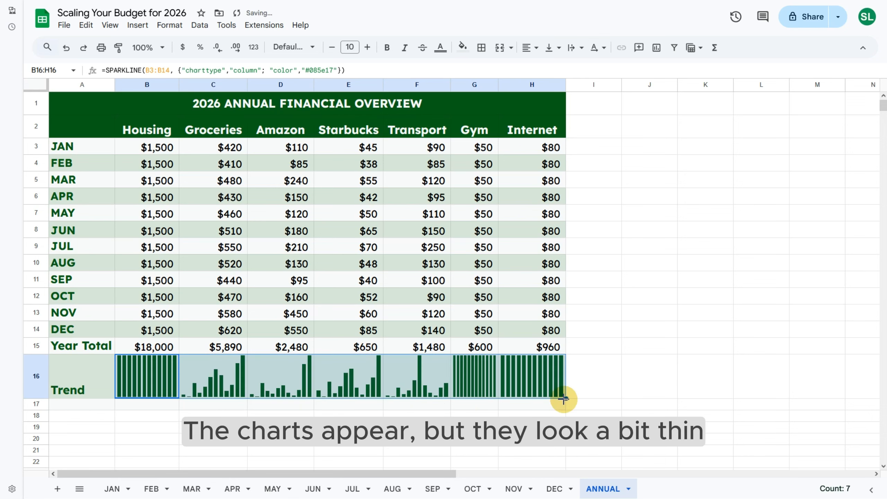
Step: Set the width of the category columns B through H to 120 pixels
click(150, 85)
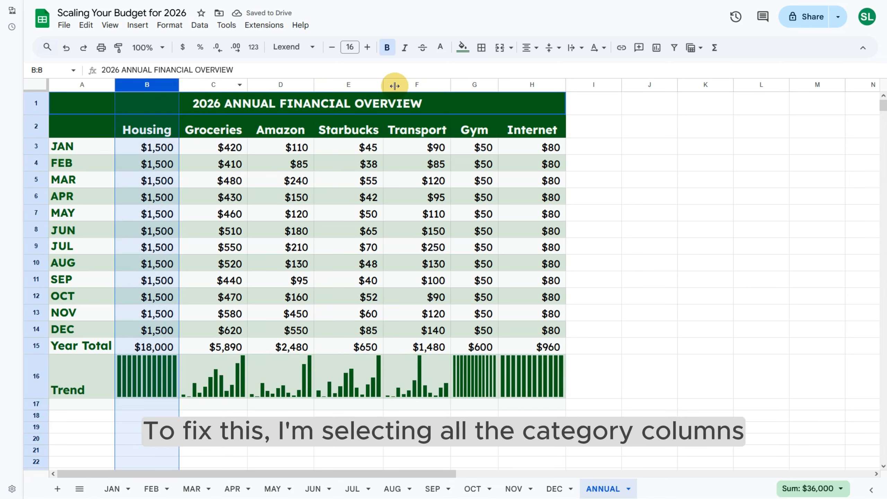
shift+click(513, 87)
right_click(512, 88)
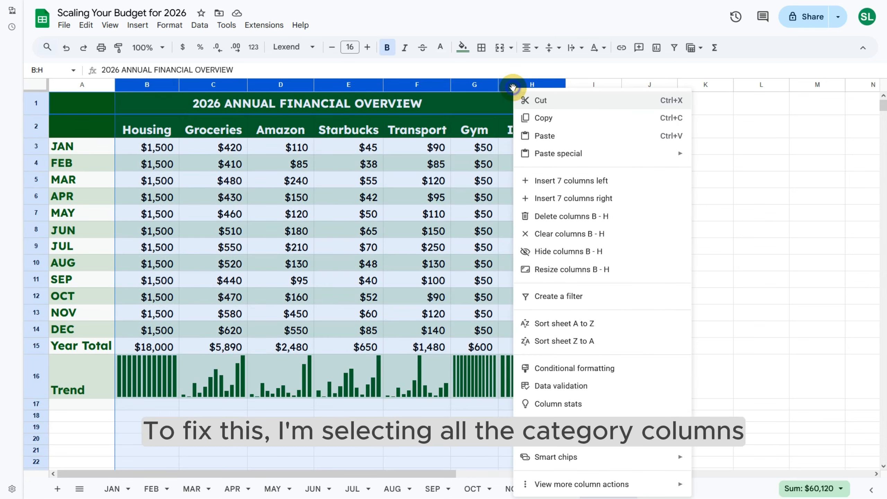
click(566, 269)
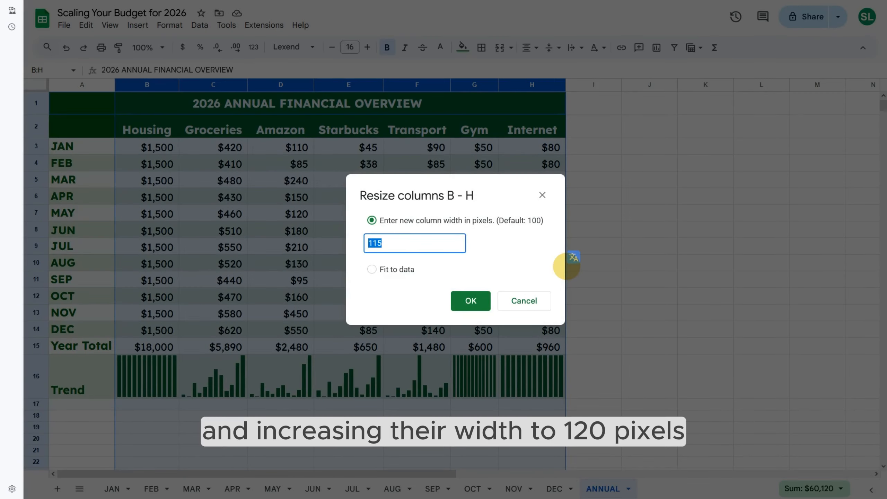
text(120)
key(Return)
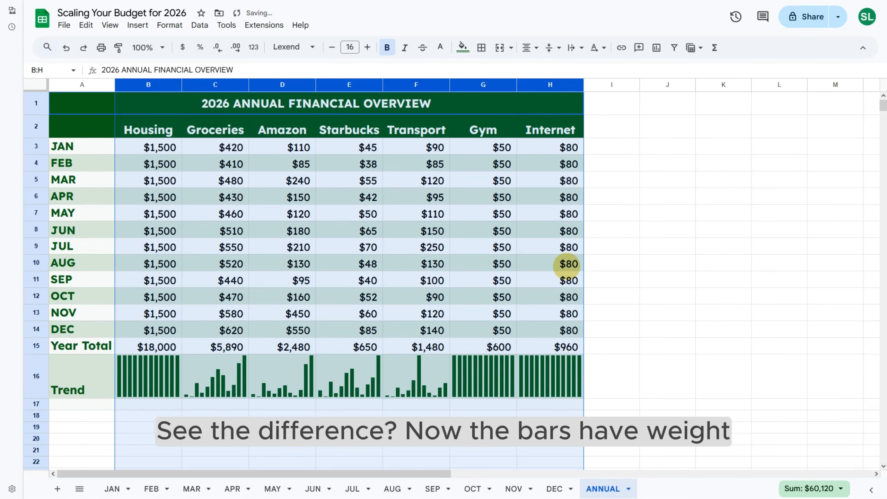
click(547, 406)
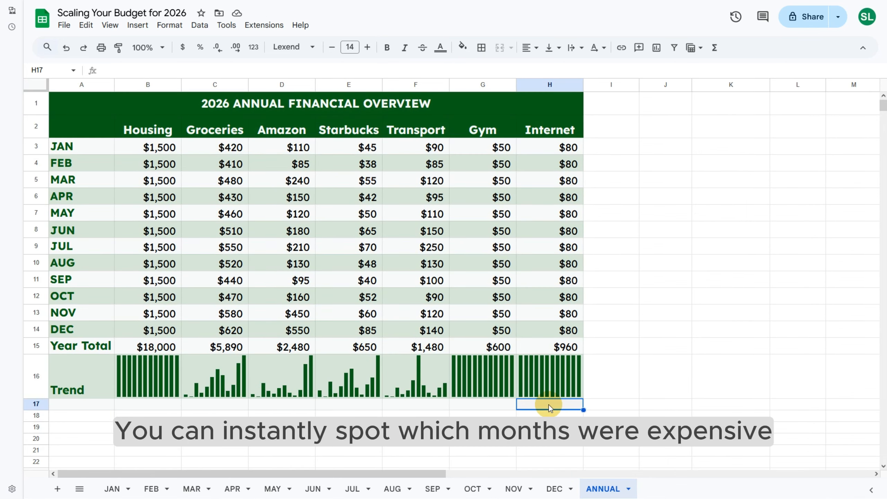
Step: Align the Trend label in A16 vertically to the middle of its cell
click(79, 377)
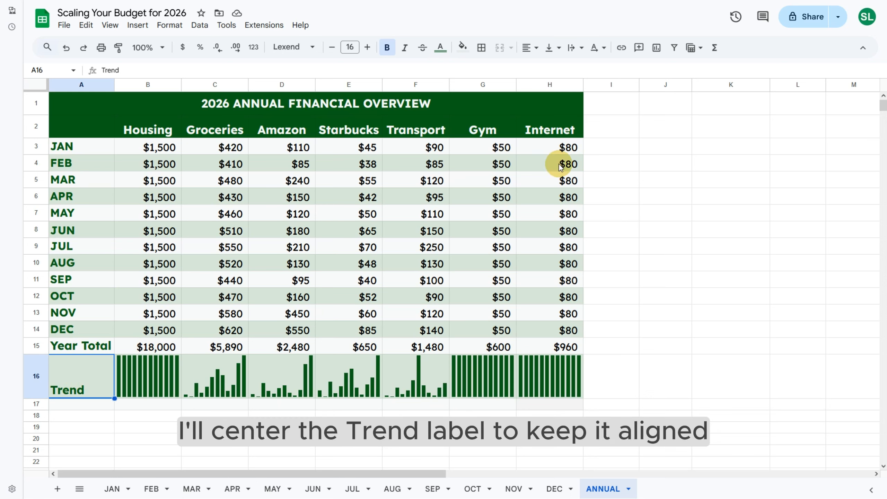
click(554, 48)
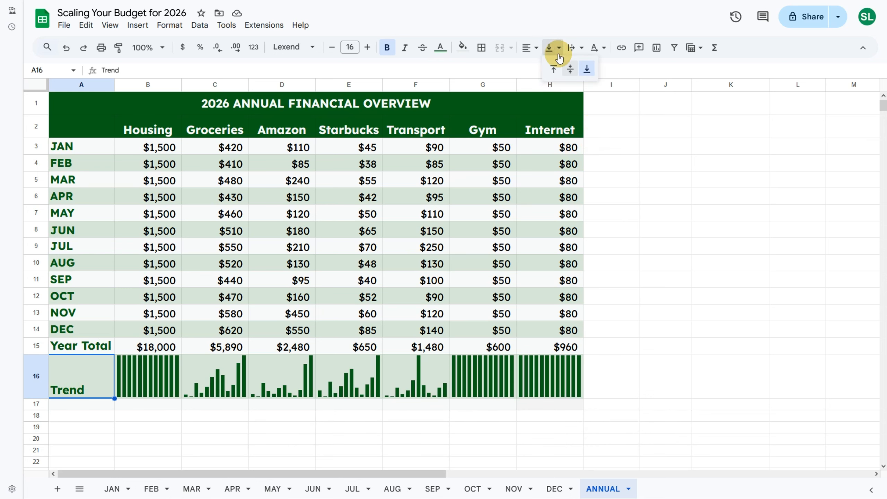
click(570, 69)
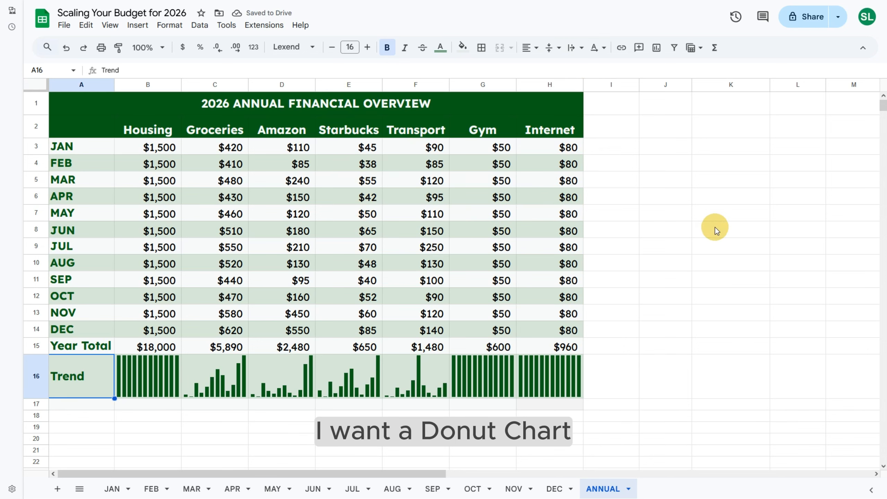
Step: Add up the Year Total row in cell K9 with =SUM(B15:H15)
click(715, 247)
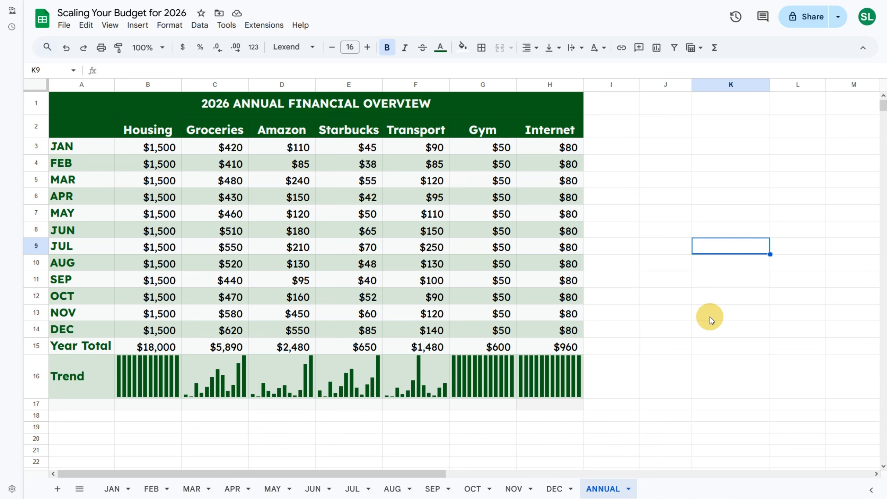
text(=)
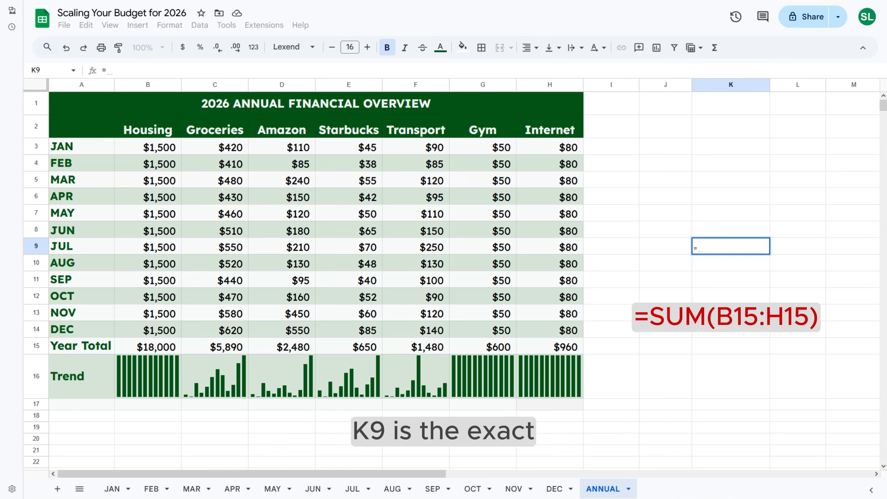
text(S)
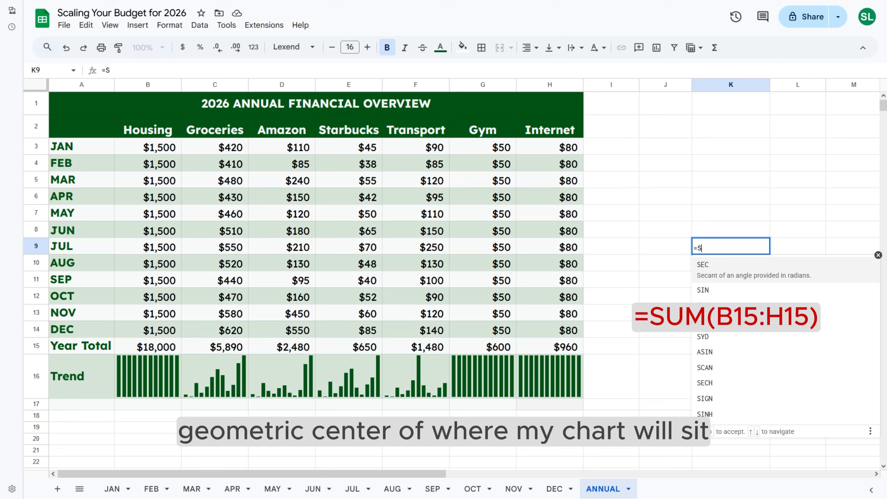
text(UM)
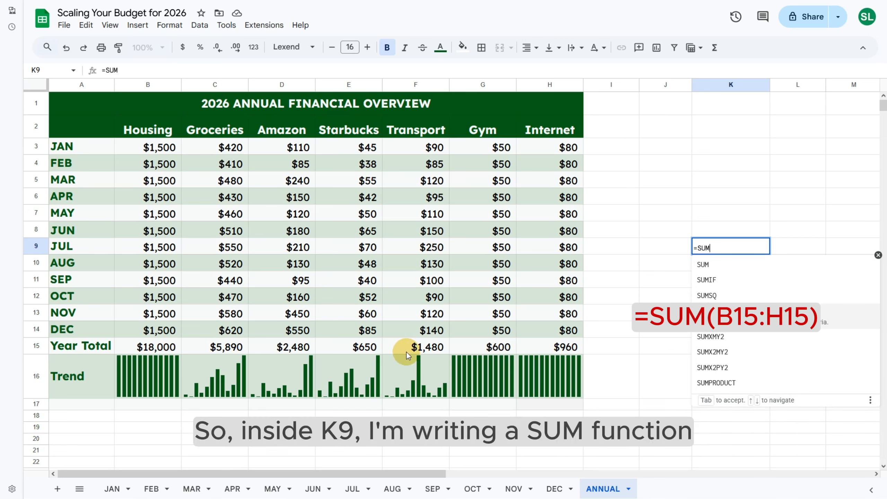
text(()
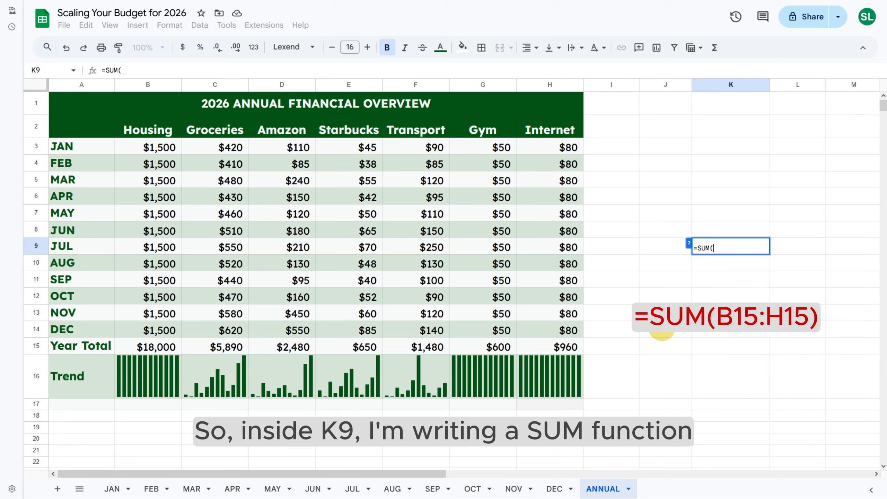
click(159, 346)
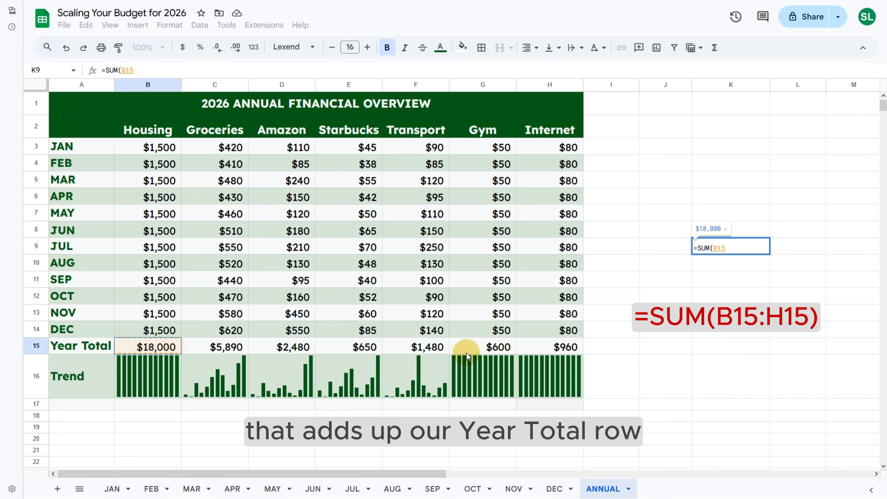
shift+click(557, 346)
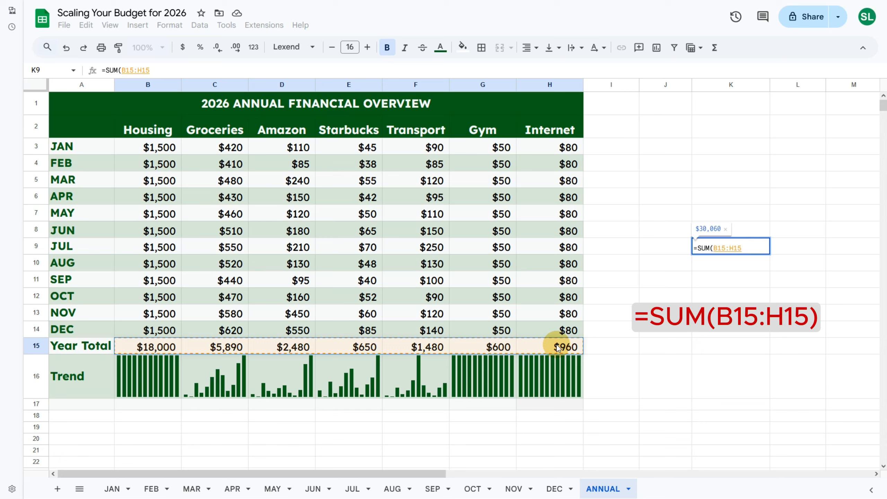
key(Return)
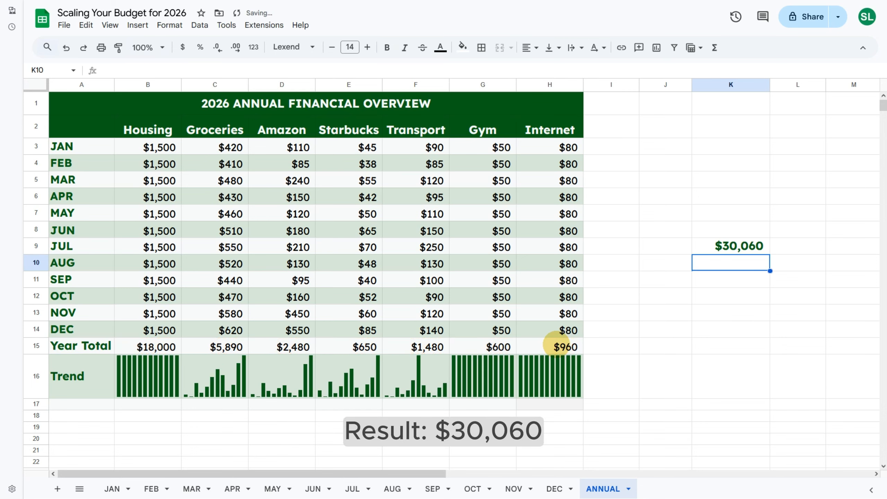
Step: Set the grand total in K9 to font size 17 and center it horizontally
click(746, 250)
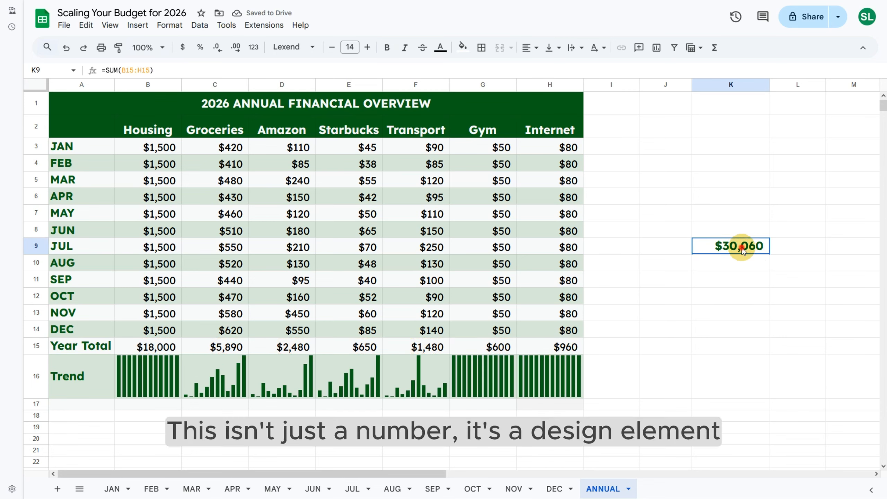
click(367, 47)
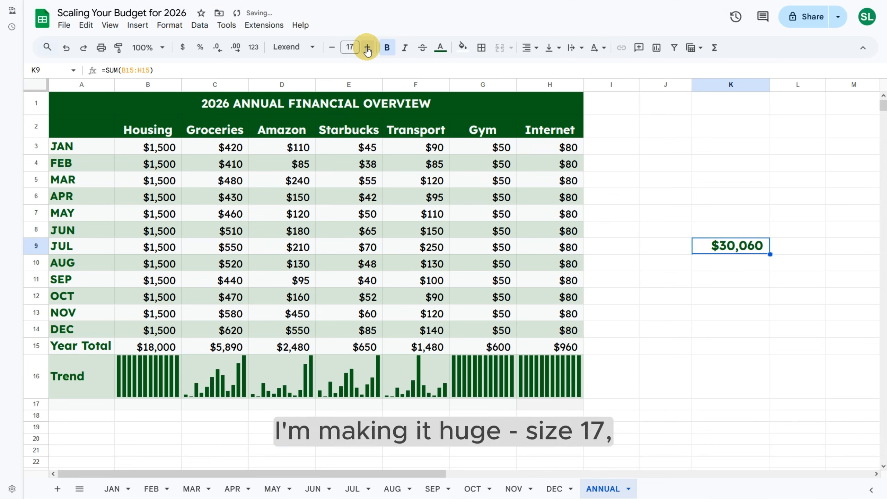
click(529, 47)
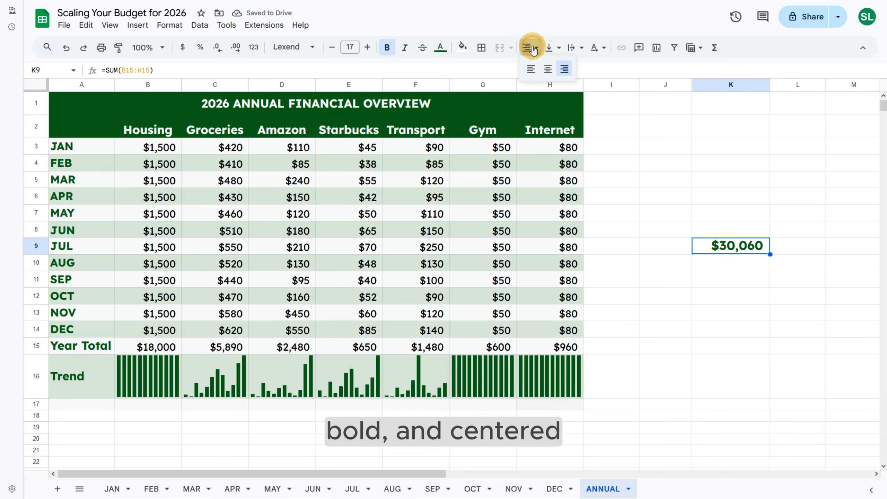
click(548, 69)
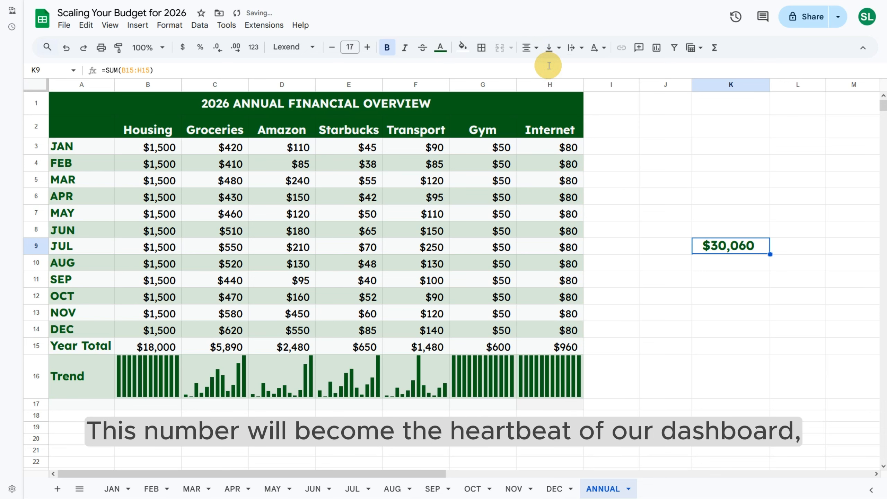
Step: Insert a chart from the category headers B2:H2 and the Year Total cells B15:H15
click(154, 132)
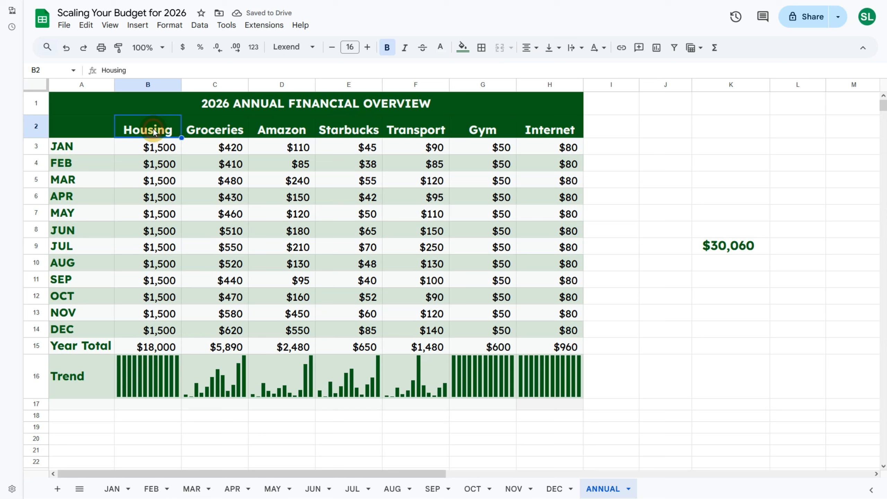
shift+click(547, 132)
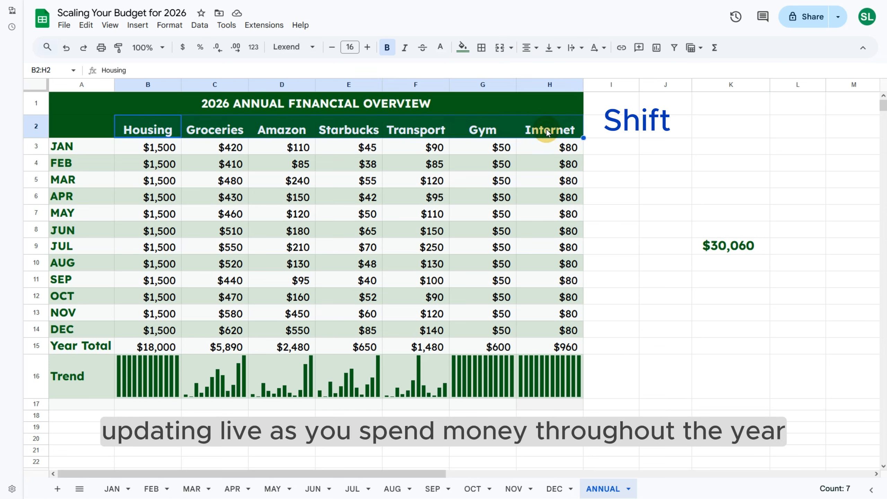
ctrl+click(158, 347)
ctrl+click(279, 347)
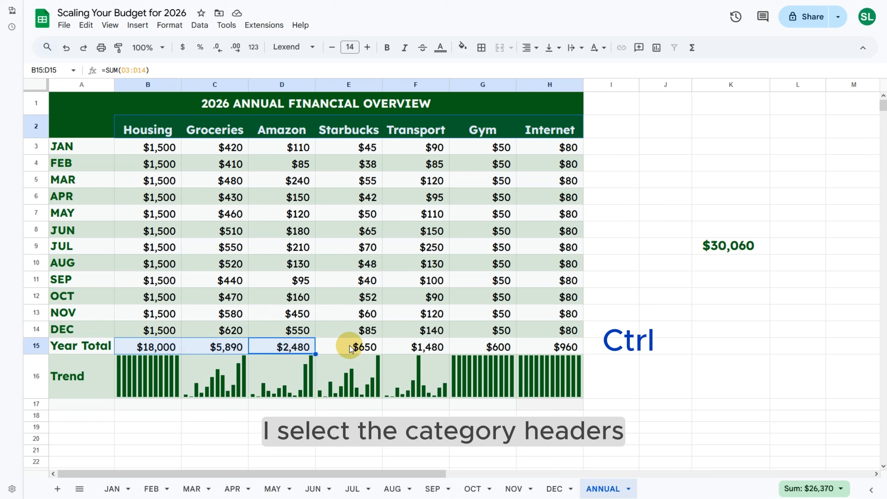
ctrl+click(347, 347)
ctrl+click(410, 346)
ctrl+click(482, 348)
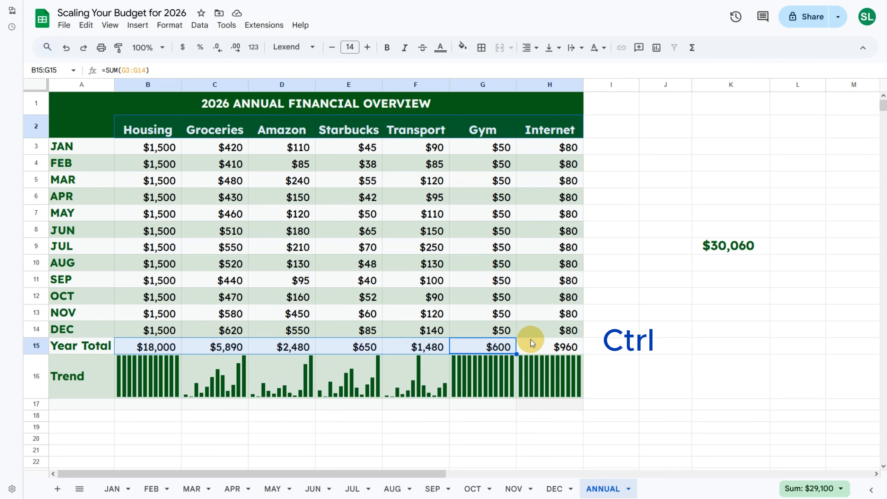
ctrl+click(555, 346)
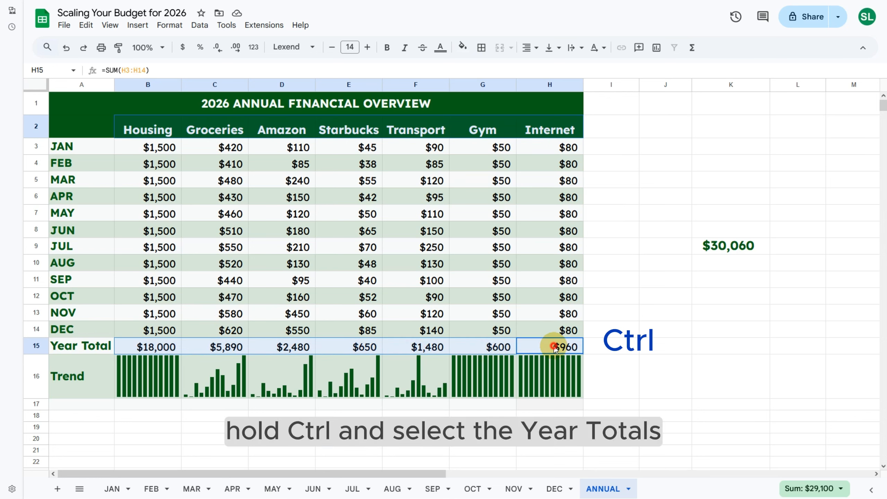
click(138, 26)
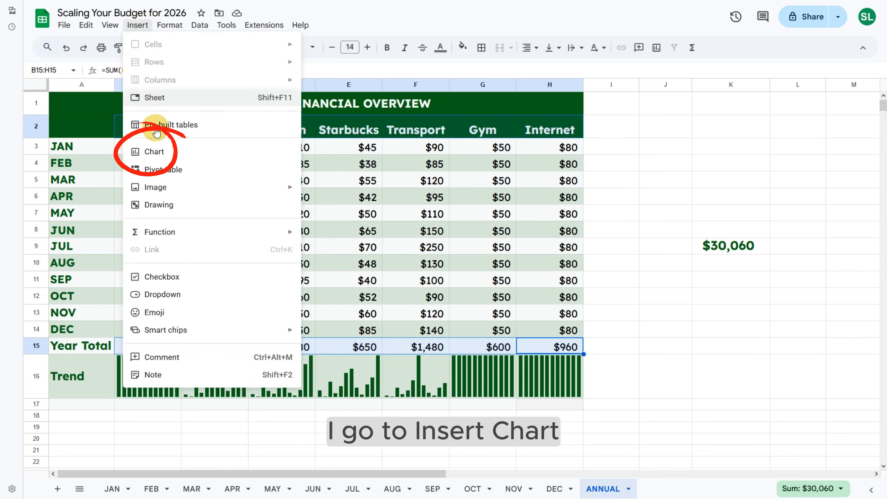
click(164, 153)
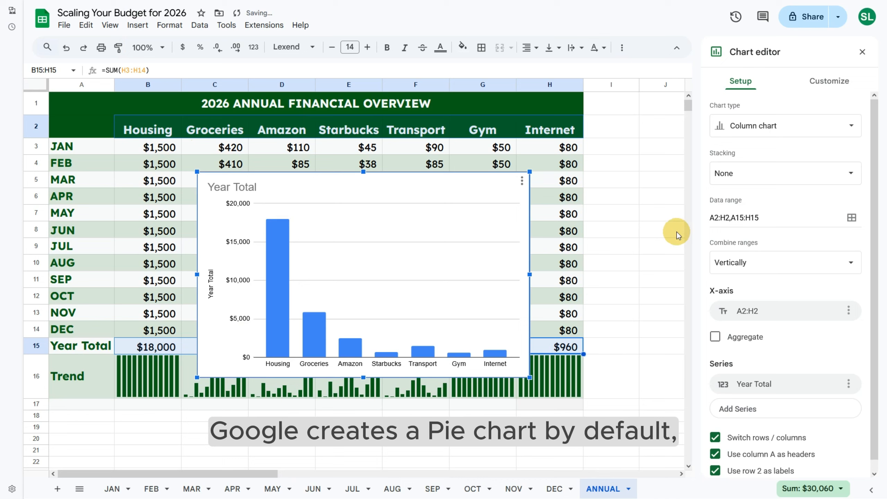
Step: Change the Year Total chart from a column chart to a doughnut chart
click(812, 127)
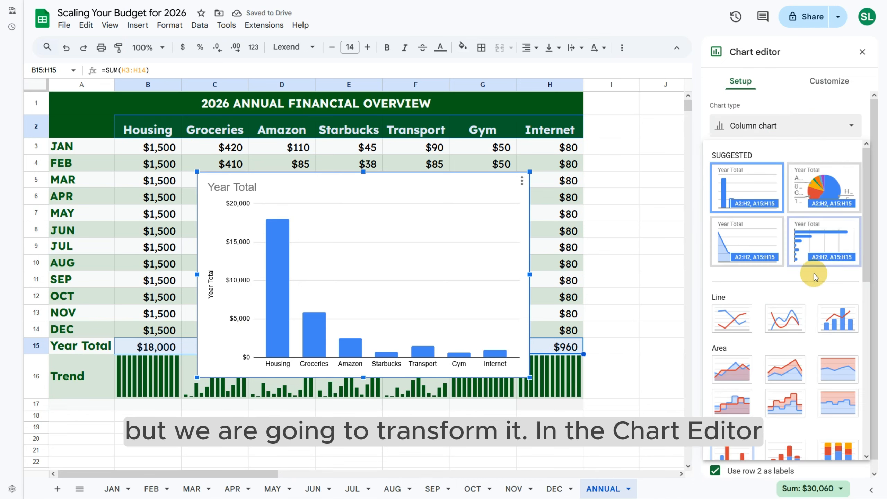
scroll(809, 275, down, 10)
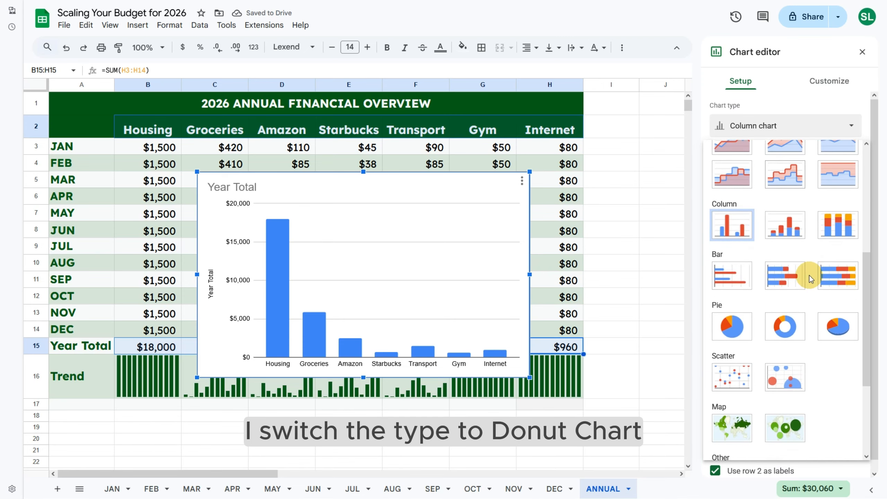
click(784, 293)
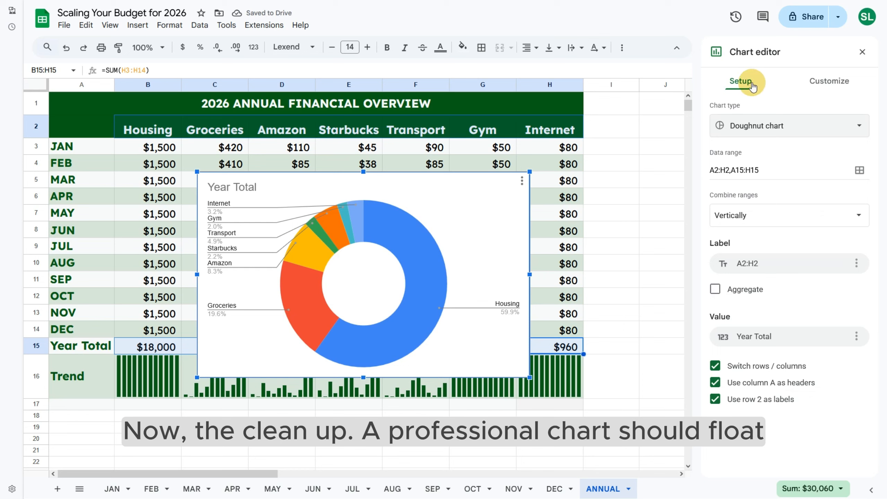
Step: Try None as the doughnut chart's background color and return the background to white
click(832, 82)
click(739, 108)
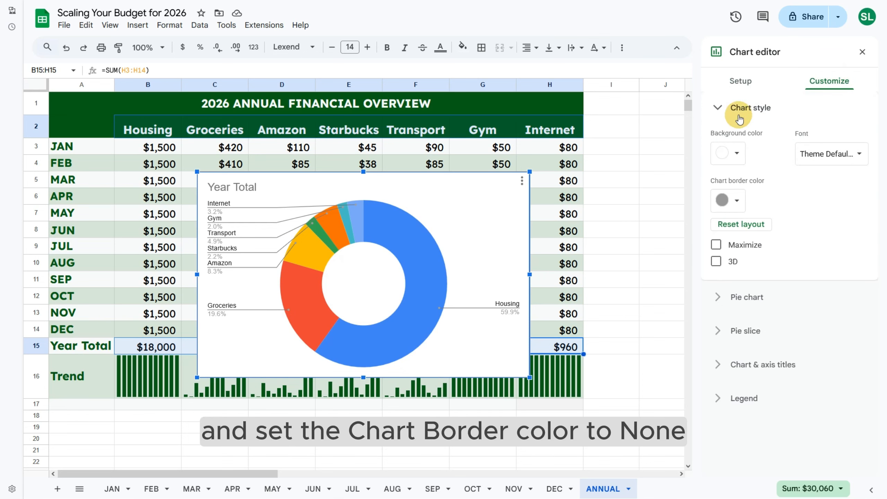
click(735, 153)
click(730, 179)
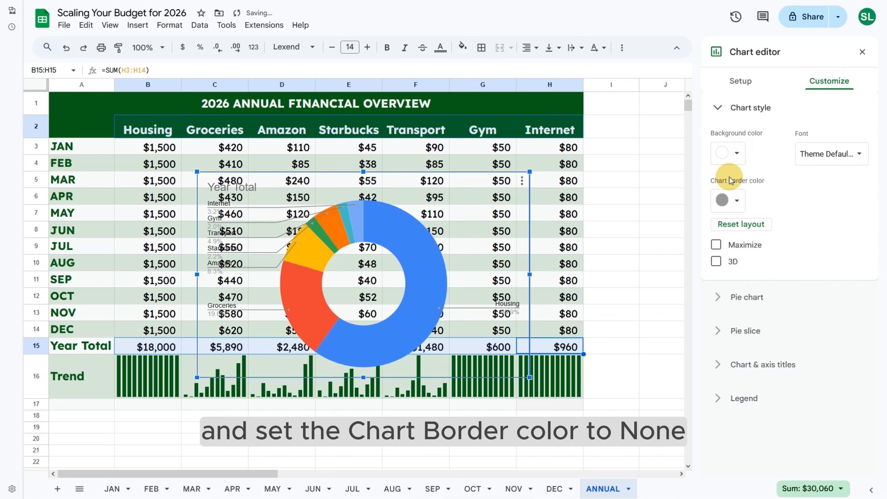
click(737, 154)
click(831, 196)
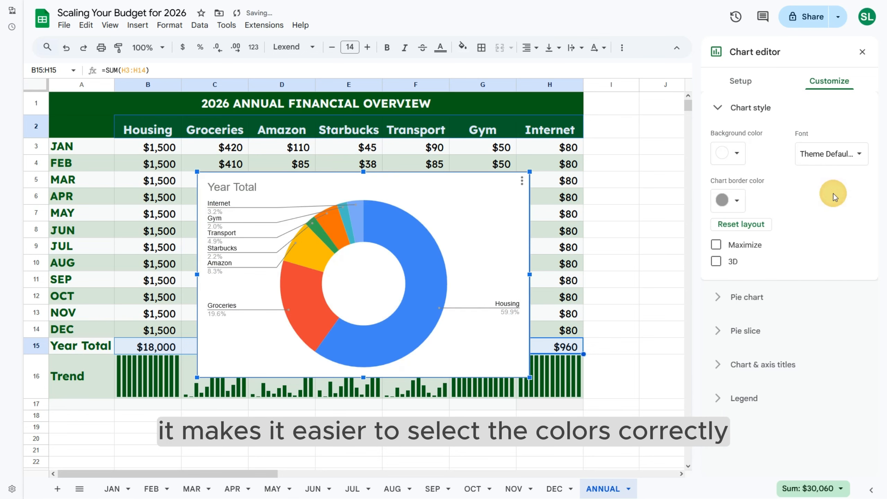
Step: Set the chart border color to None and the donut hole size to 55%
click(737, 200)
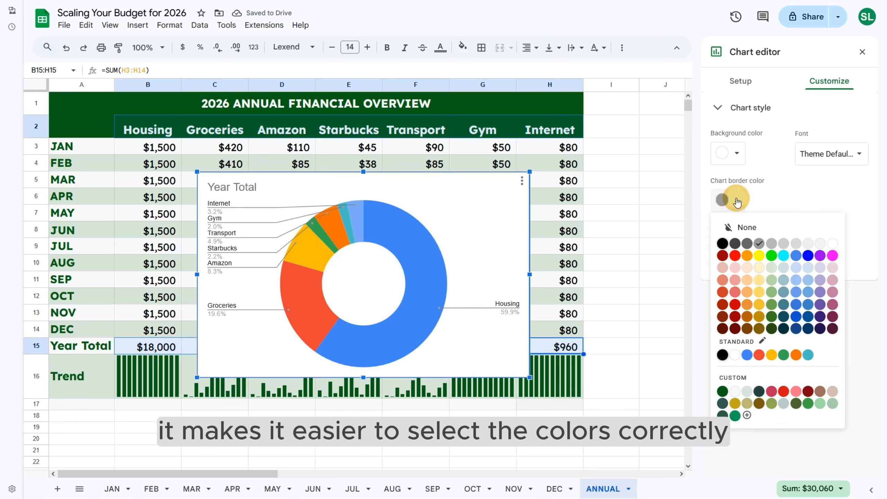
click(727, 228)
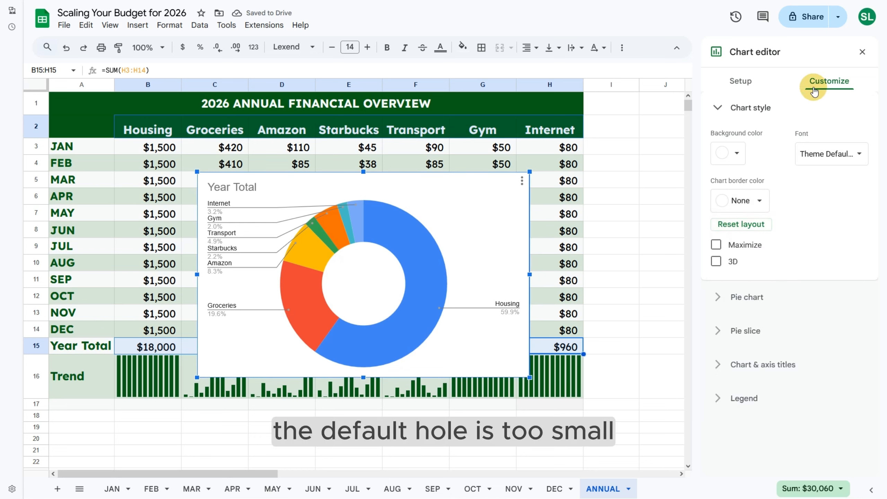
click(751, 297)
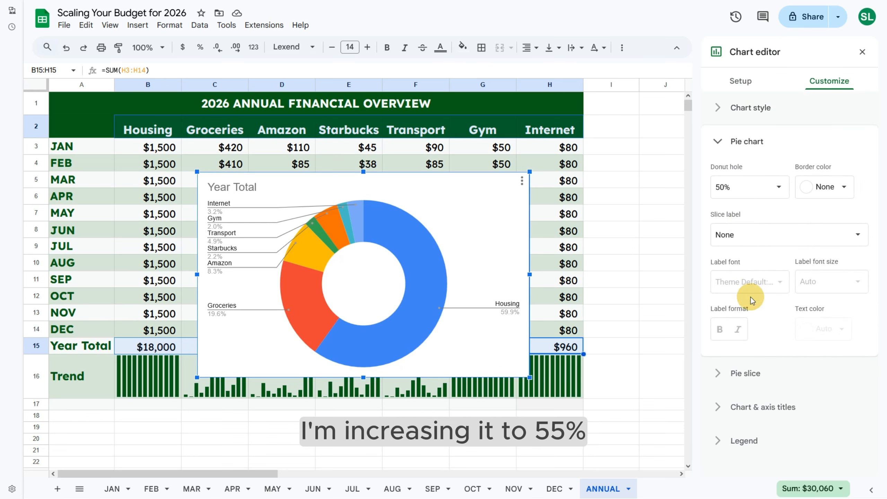
click(756, 187)
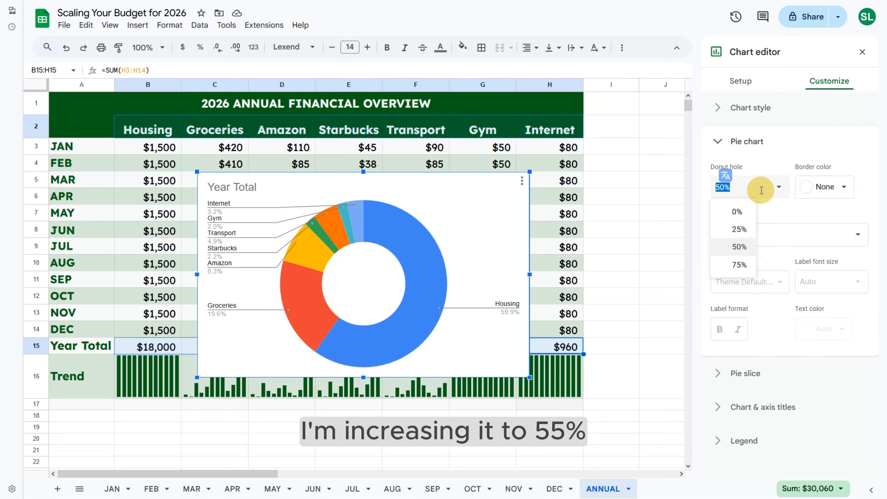
key(Return)
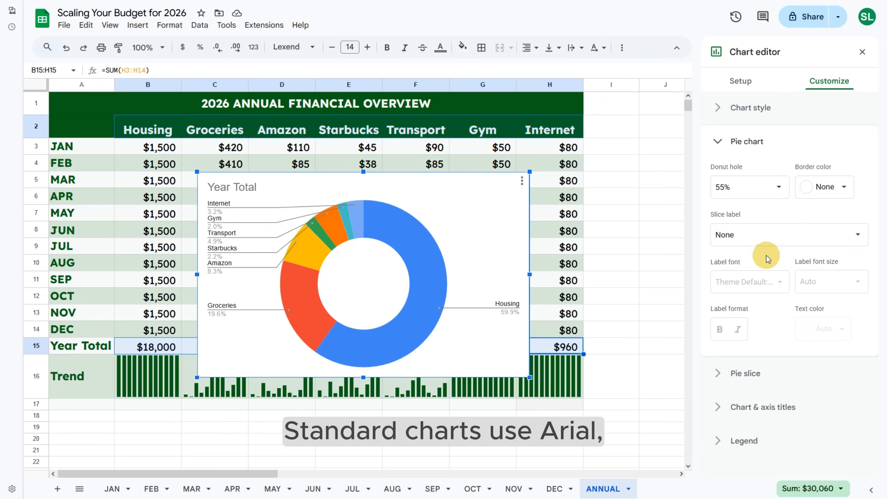
Step: Format the chart title Year Total in Roboto, size 30, bold and dark green
click(749, 373)
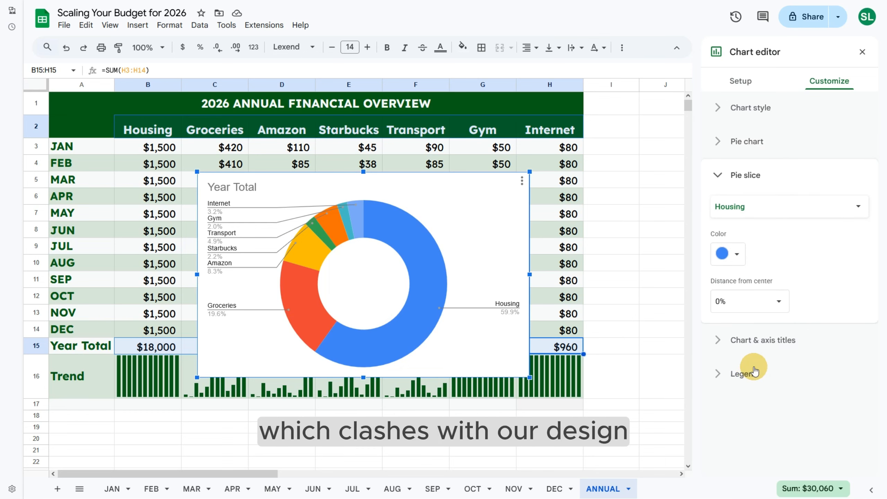
click(758, 340)
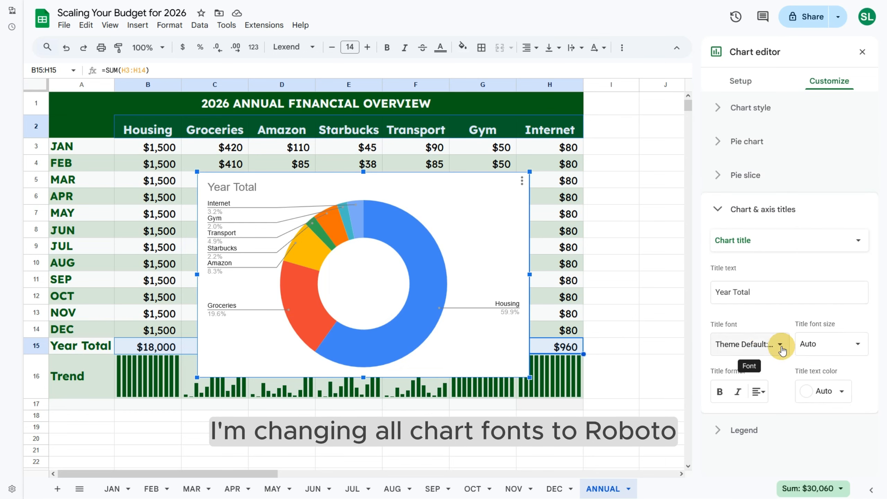
click(781, 346)
scroll(758, 451, down, 2)
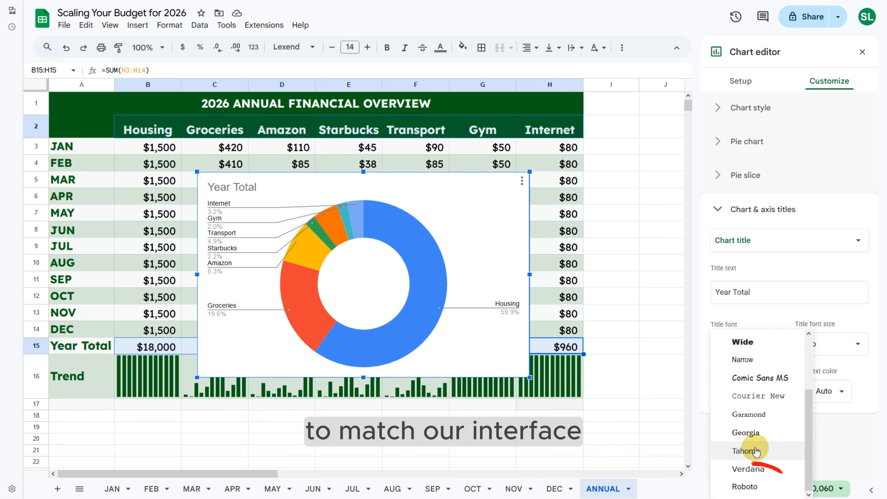
click(743, 486)
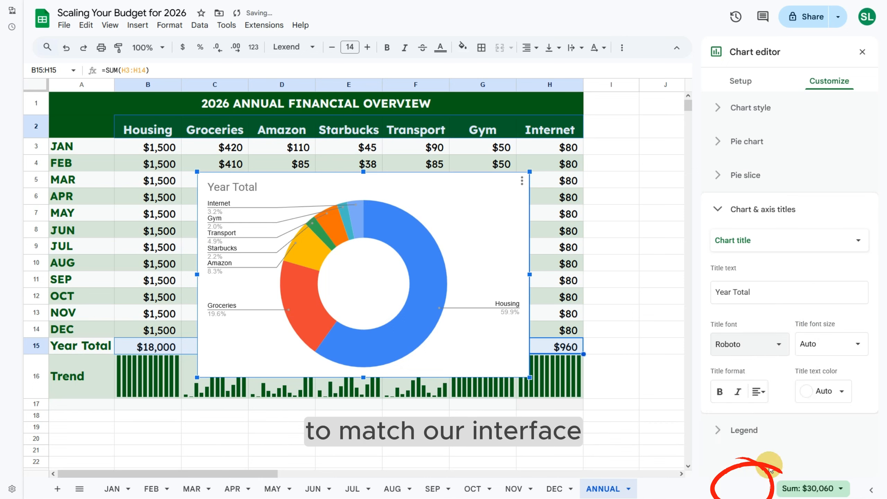
click(859, 345)
click(818, 296)
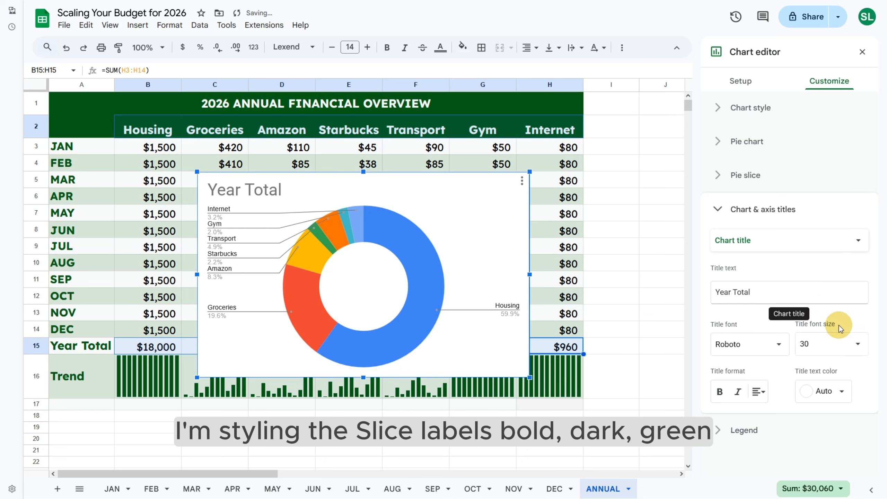
click(719, 391)
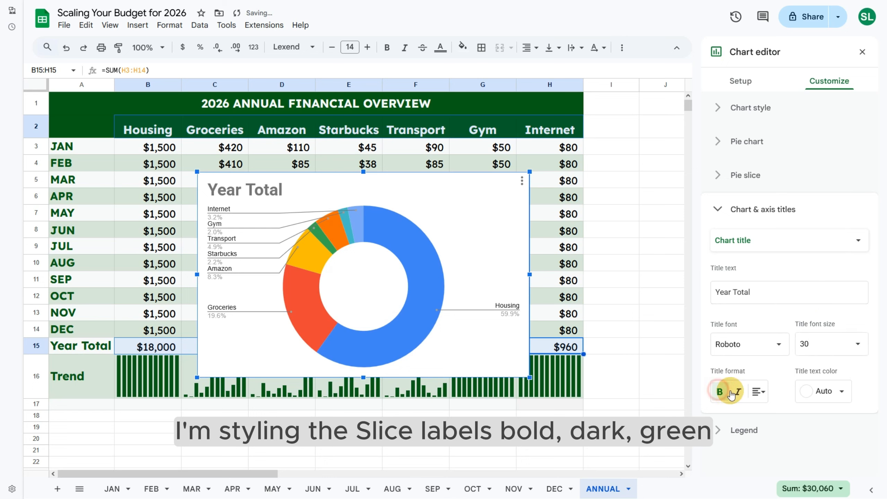
click(839, 390)
click(729, 342)
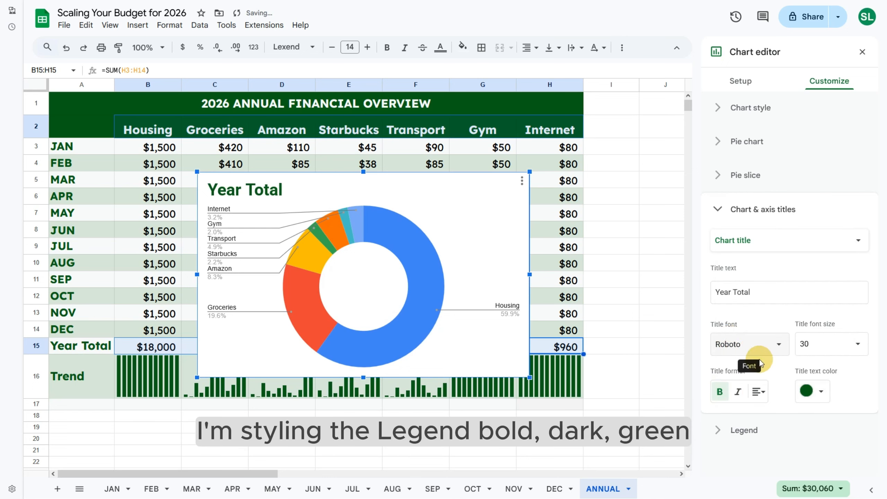
Step: Format the chart legend in Roboto, bold and dark green
click(747, 430)
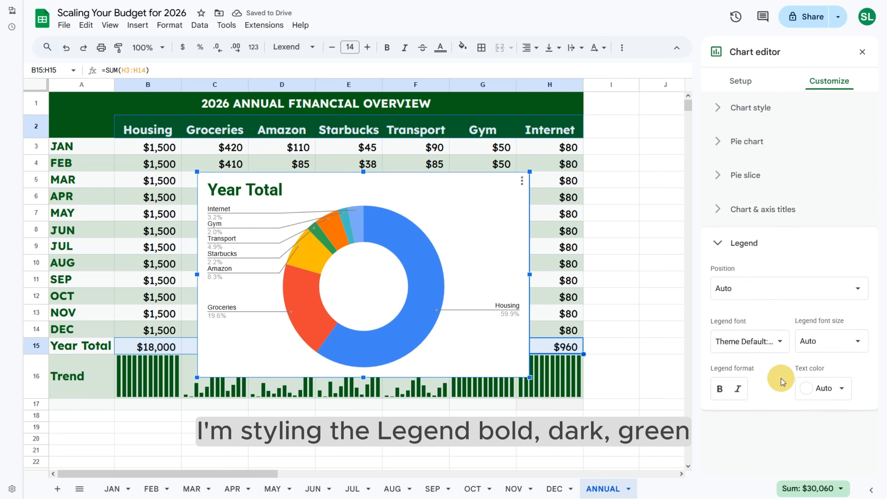
click(778, 341)
scroll(753, 421, down, 1)
scroll(752, 421, down, 1)
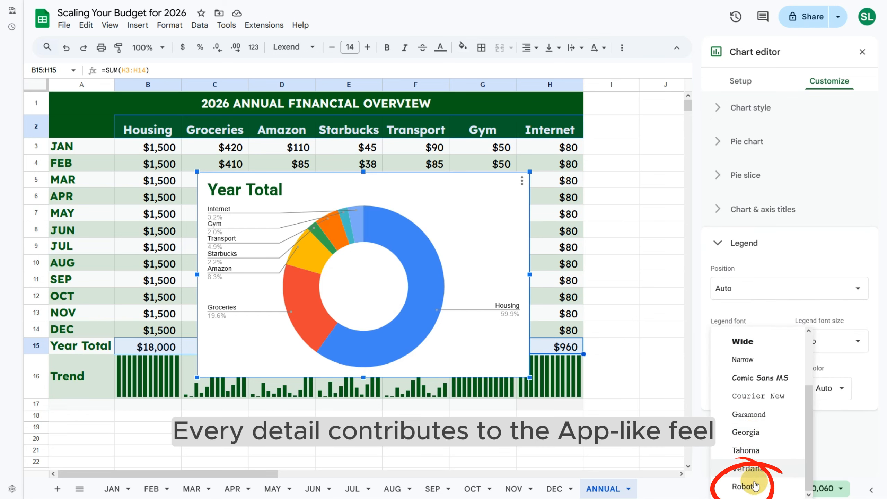
click(737, 482)
click(719, 388)
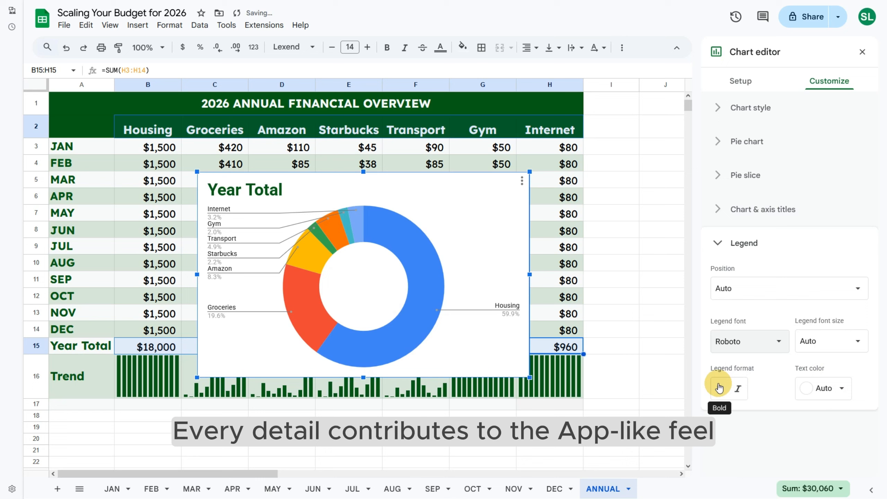
click(833, 387)
click(729, 339)
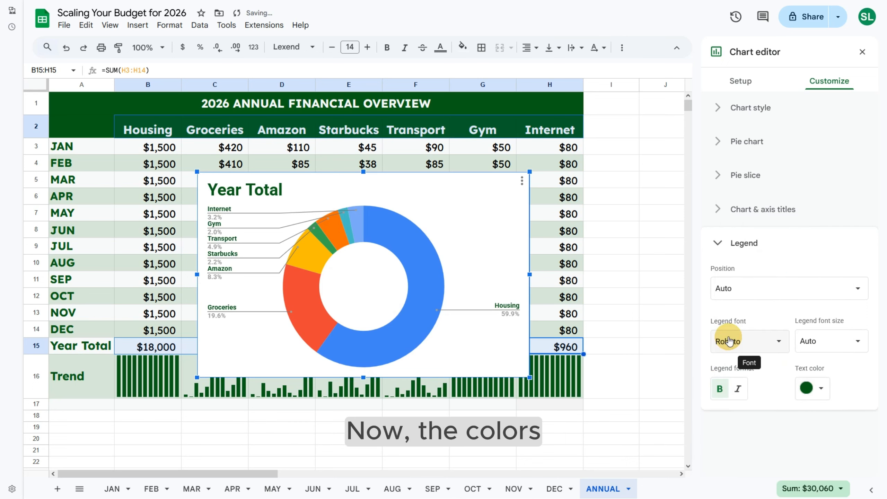
Step: Color the Housing slice with the custom medium green and the Groceries slice with the custom dark green
click(754, 108)
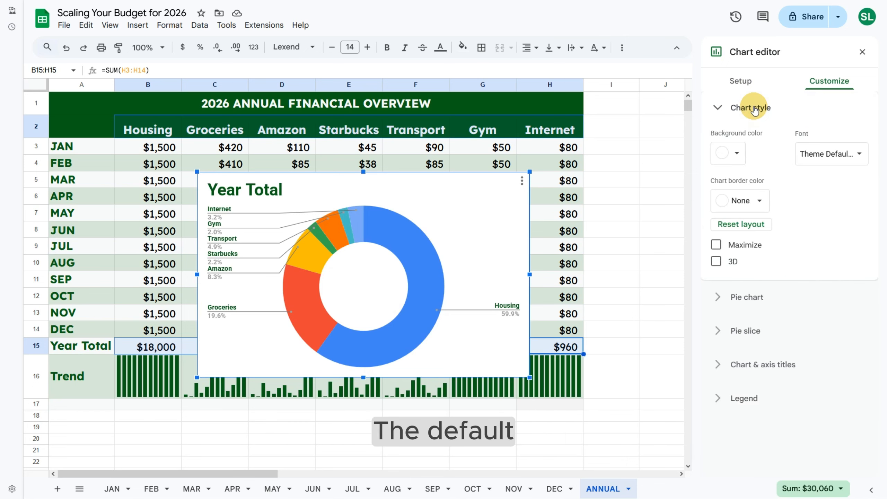
click(417, 245)
click(734, 257)
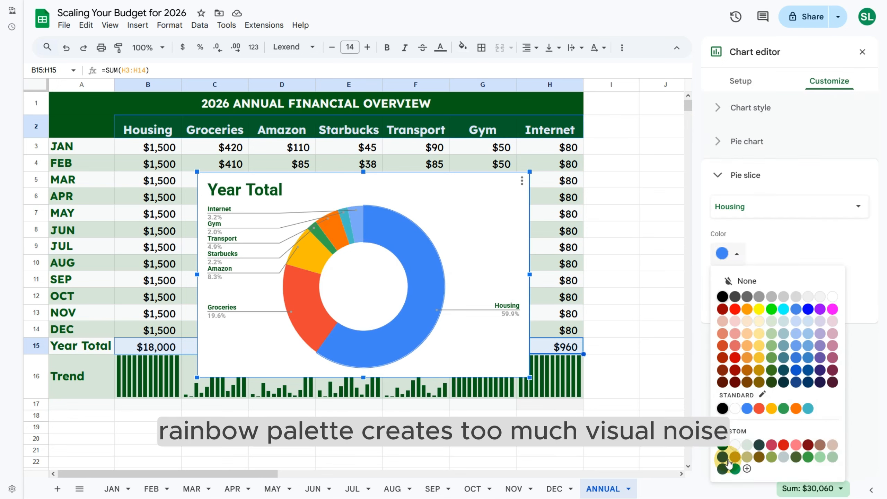
click(735, 470)
click(306, 321)
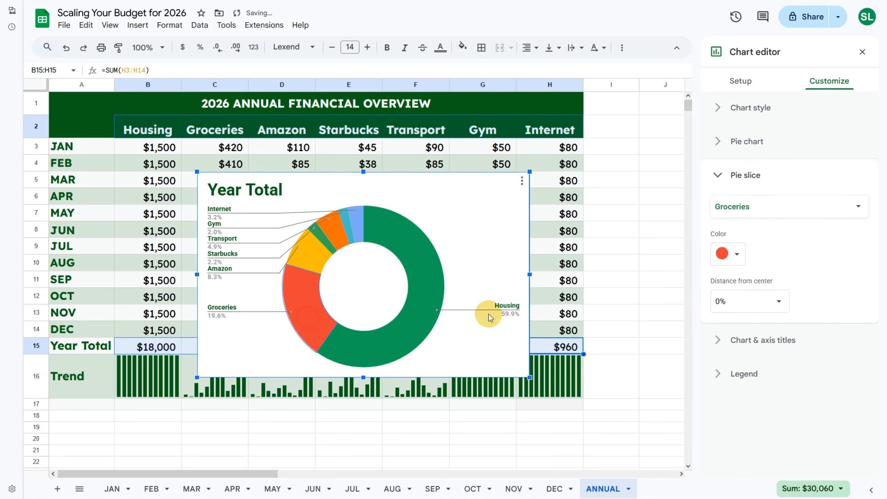
click(734, 257)
click(723, 452)
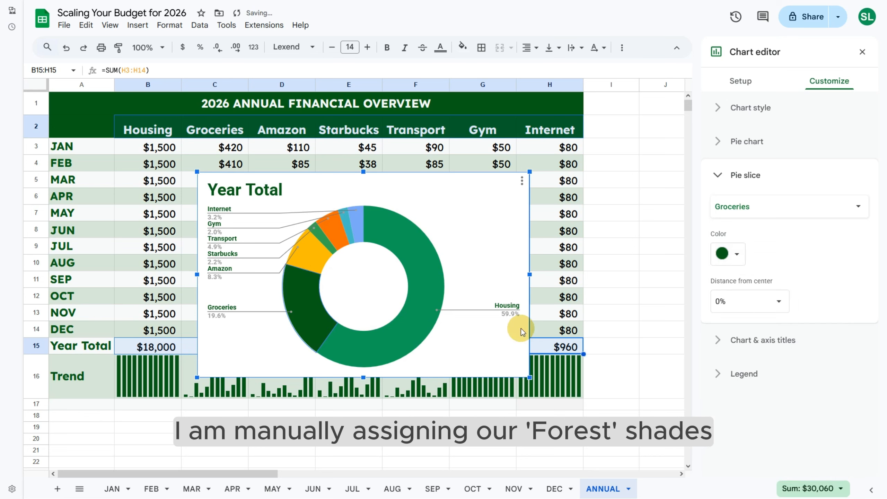
Step: Color the Amazon slice of the doughnut chart with the custom dark gold
click(318, 259)
click(737, 255)
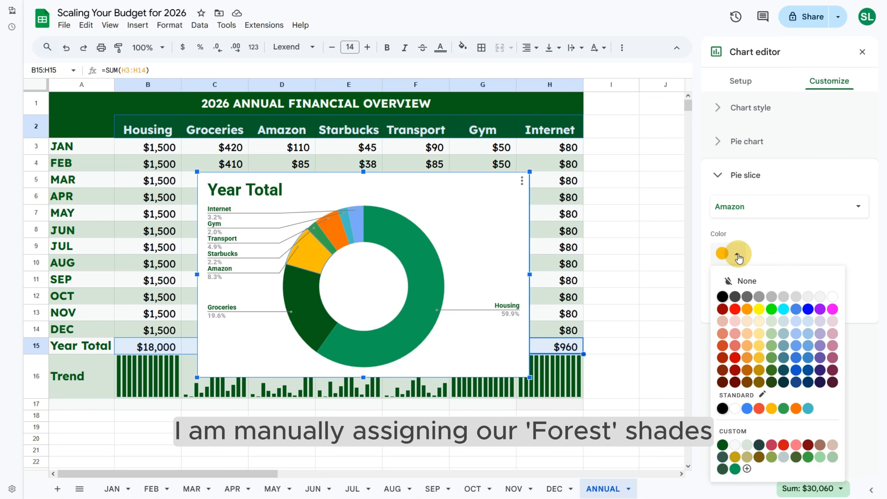
click(735, 456)
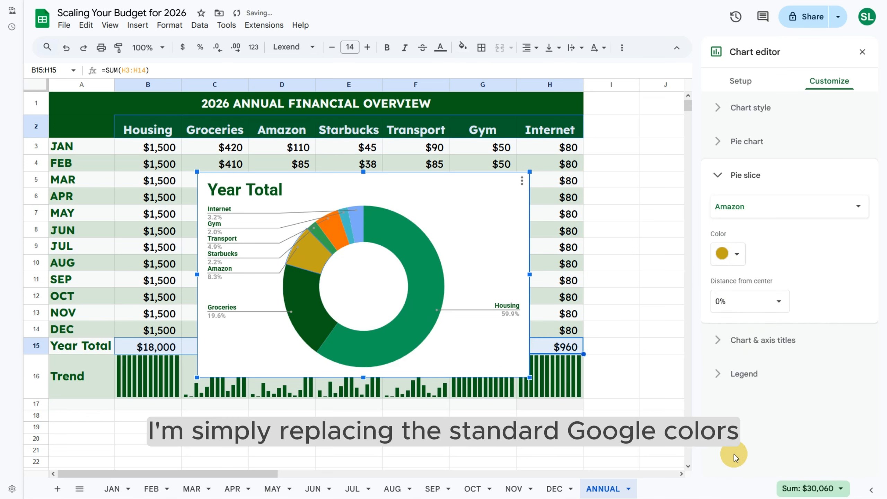
Step: Color the Starbucks slice of the doughnut chart with the custom dark brown
click(325, 244)
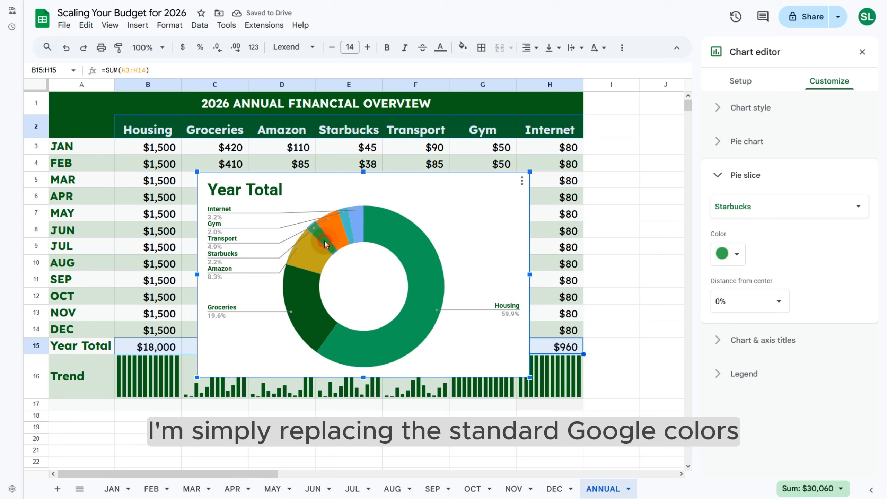
click(739, 256)
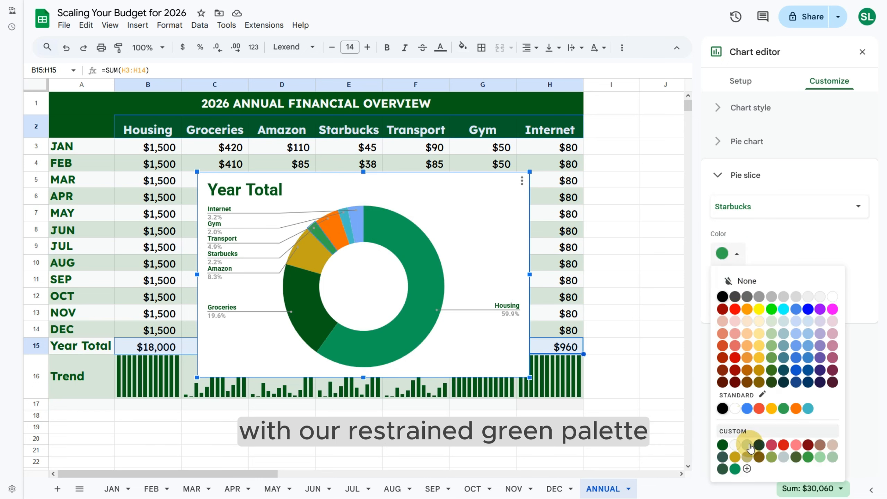
click(771, 457)
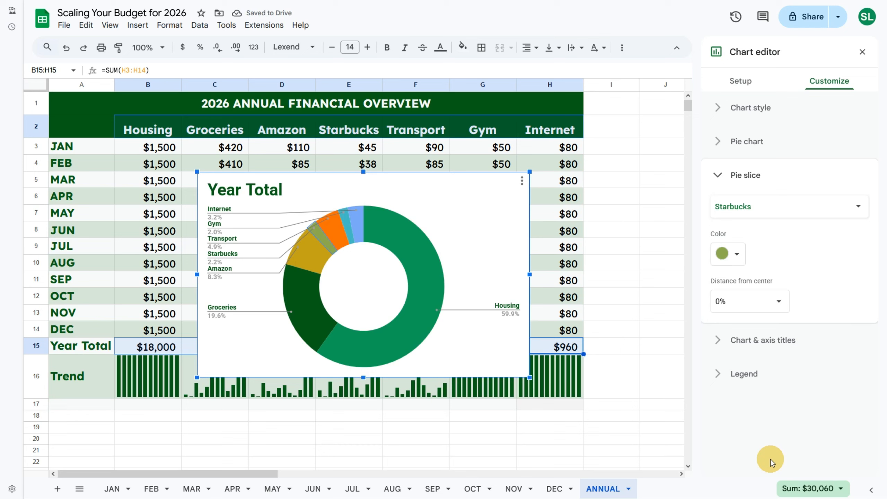
click(739, 255)
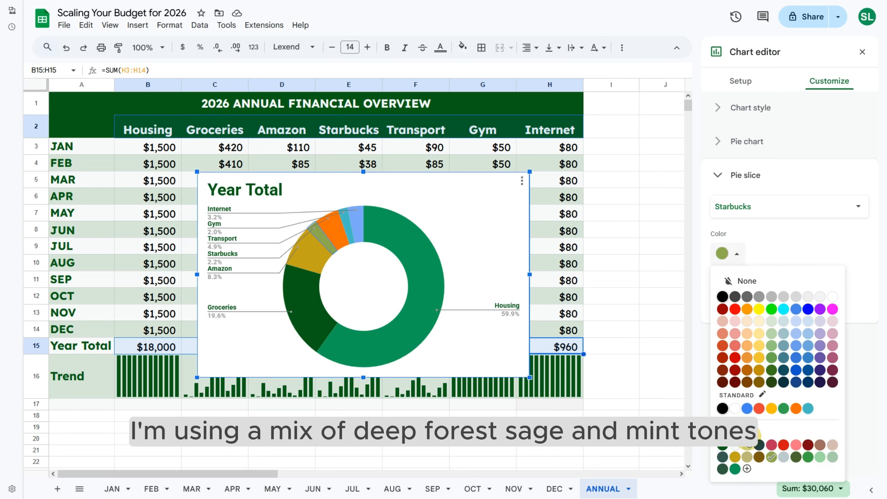
click(759, 458)
Step: Color the Transport slice with the custom olive green and the Gym slice with the custom khaki
click(737, 254)
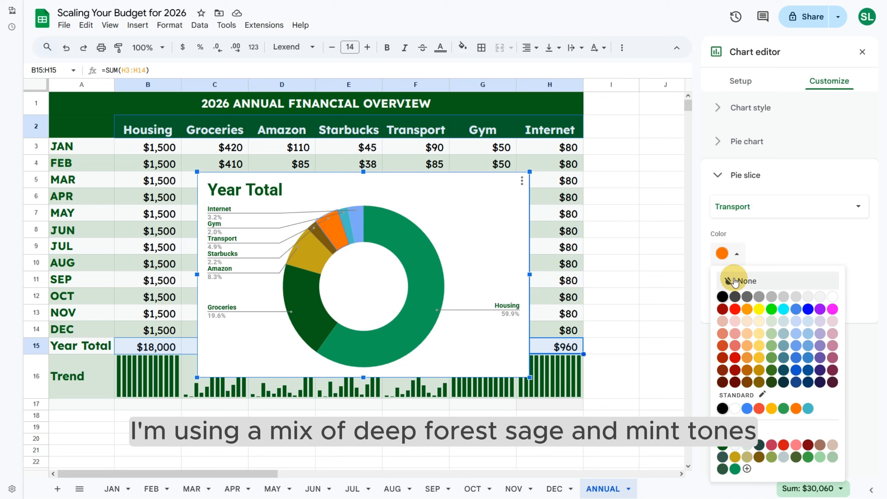
click(771, 458)
click(347, 229)
click(737, 253)
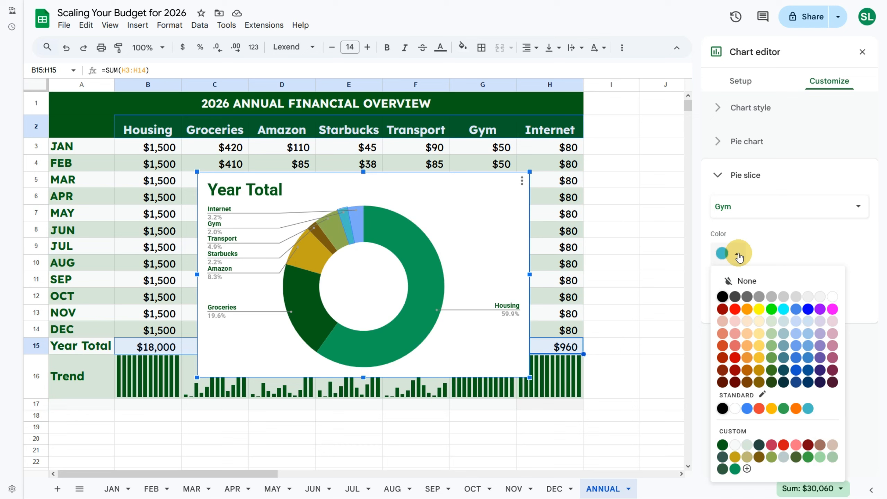
click(748, 457)
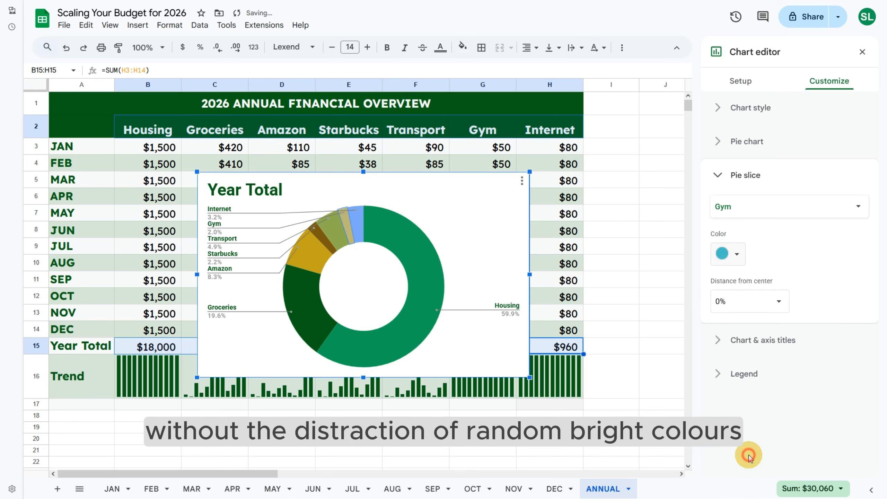
Step: Color the Internet slice of the doughnut chart with the custom light green
click(355, 223)
click(735, 254)
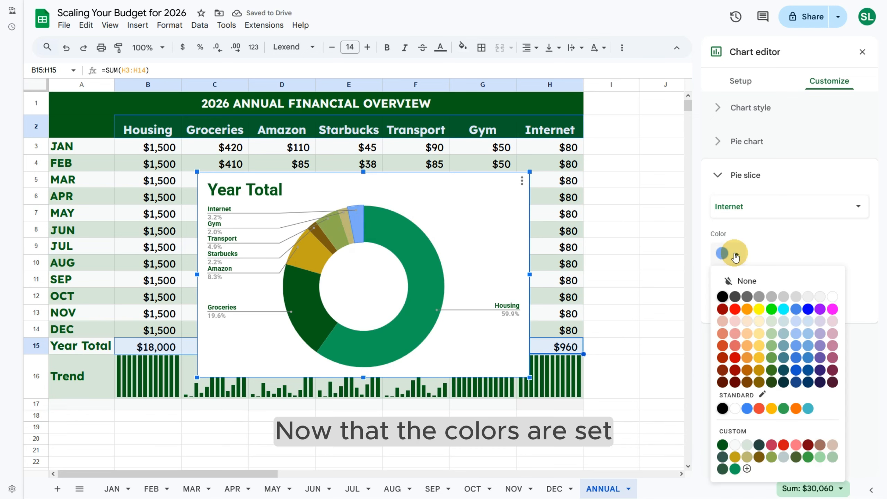
click(822, 458)
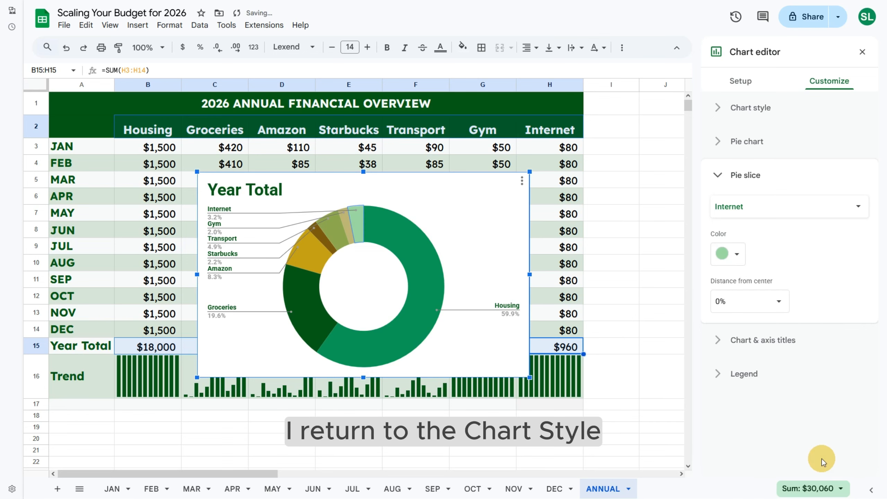
Step: Set the chart's background color to None and close the chart editor
click(753, 109)
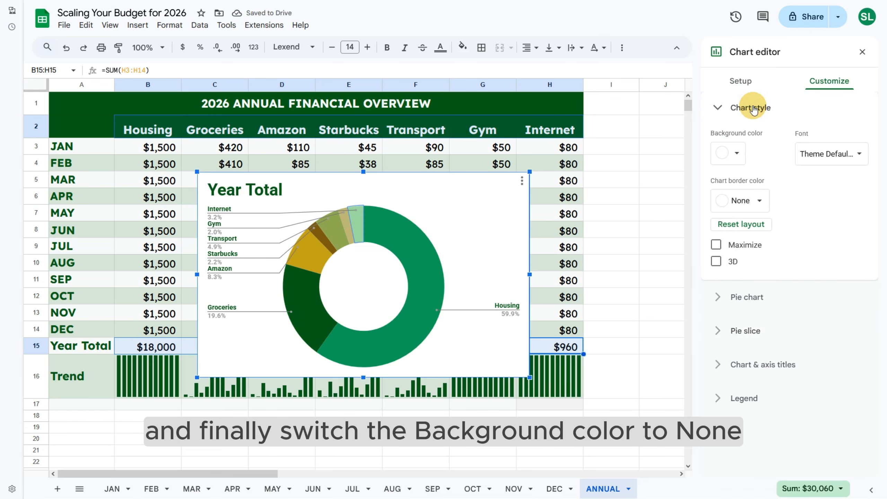
click(737, 156)
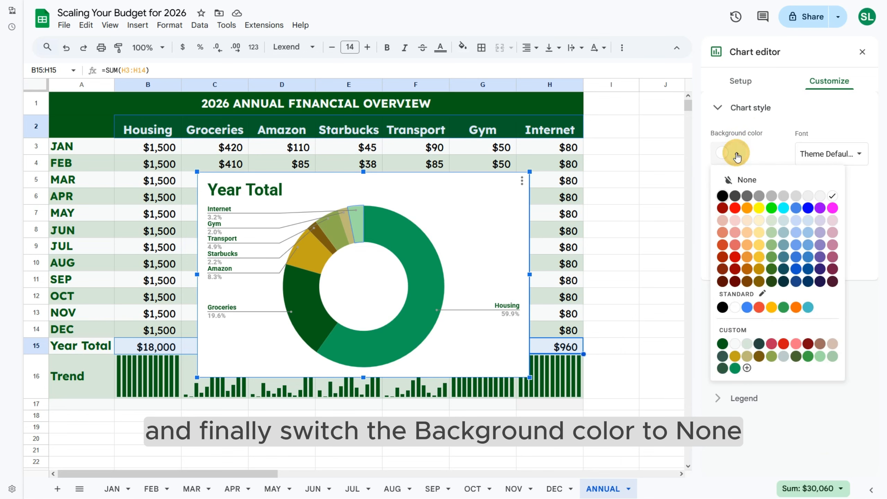
click(727, 178)
click(862, 52)
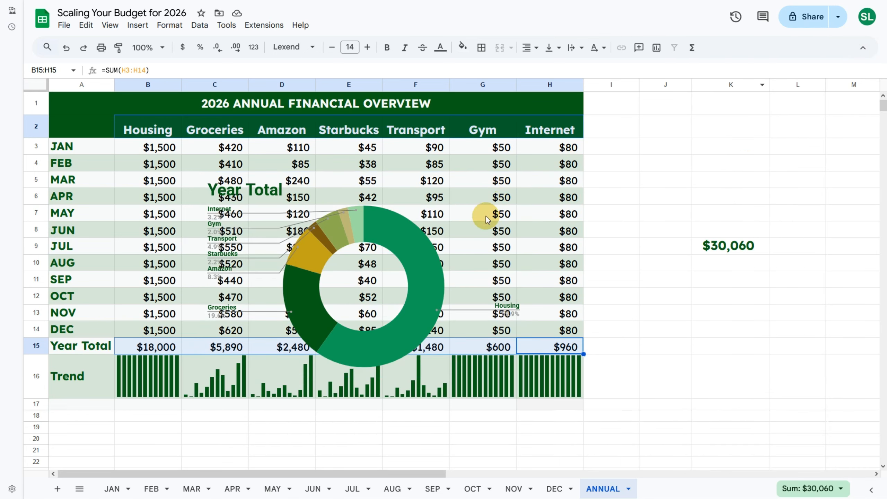
Step: Narrow the doughnut chart and place it beside the table with its hole around the grand total in K9
drag(421, 258, 747, 219)
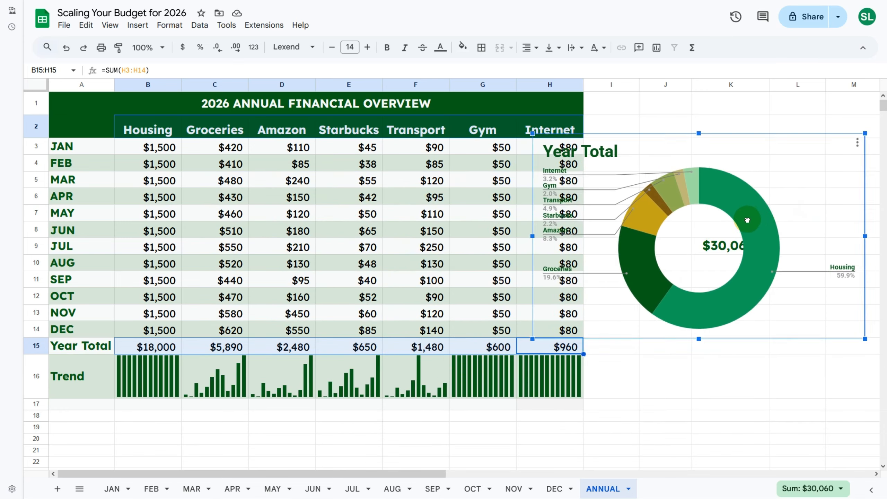
drag(867, 238, 783, 236)
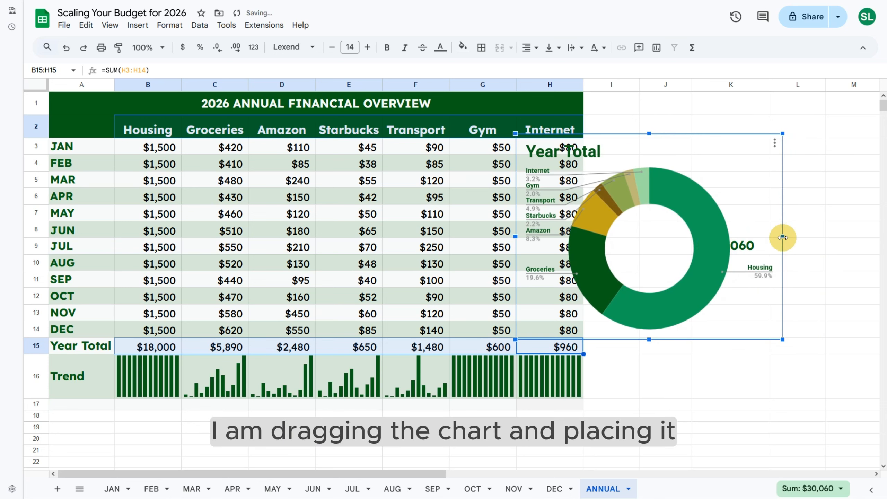
drag(646, 249, 728, 247)
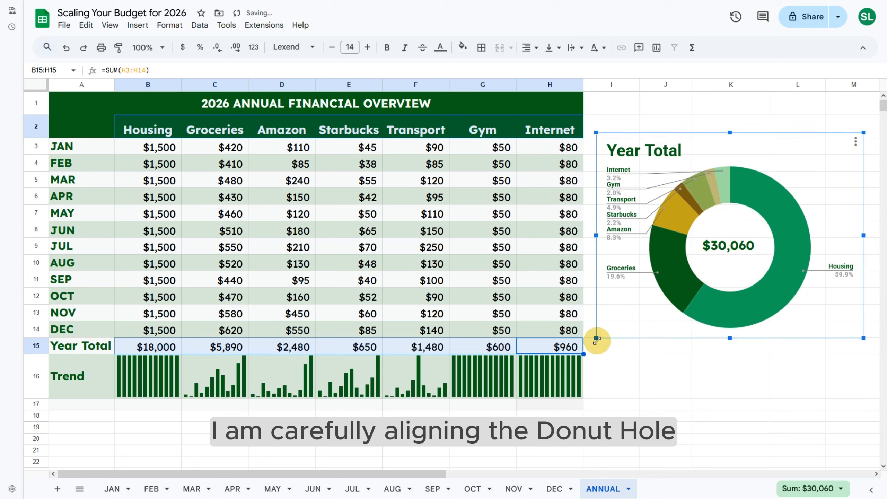
Step: Enlarge the doughnut chart from the edge of column H to about row 15, keeping the grand total inside its hole
drag(596, 338, 596, 351)
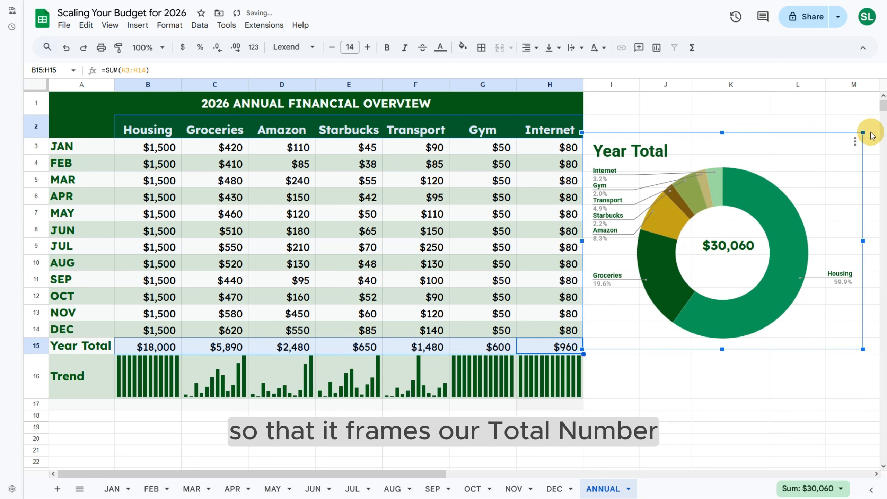
mouse_move(872, 135)
mouse_down()
mouse_move(866, 125)
mouse_move(875, 119)
mouse_up()
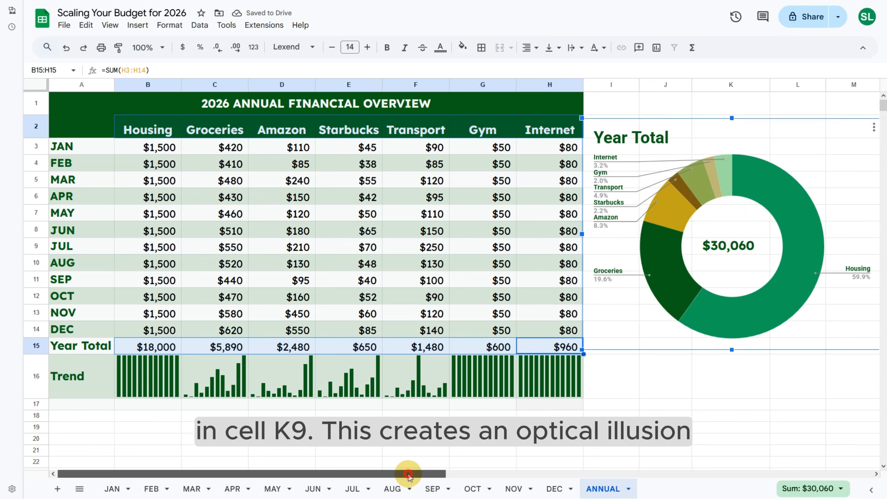
drag(412, 474, 440, 474)
drag(836, 349, 848, 359)
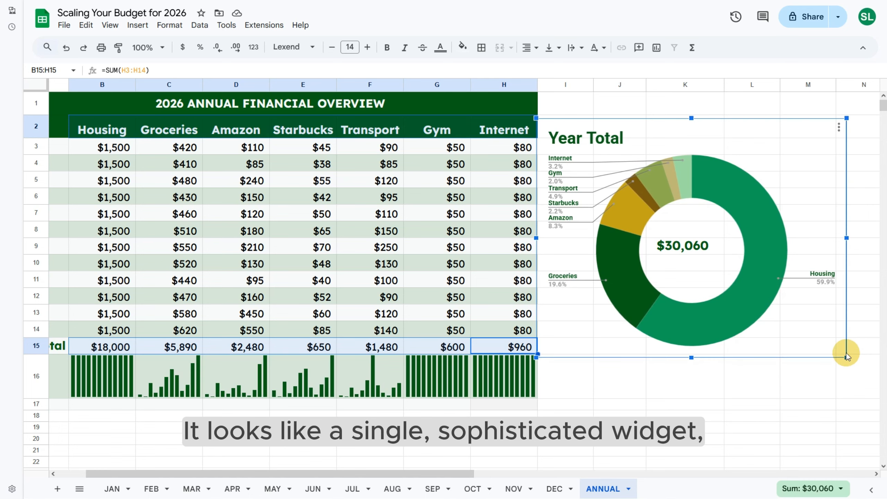
drag(432, 473, 371, 474)
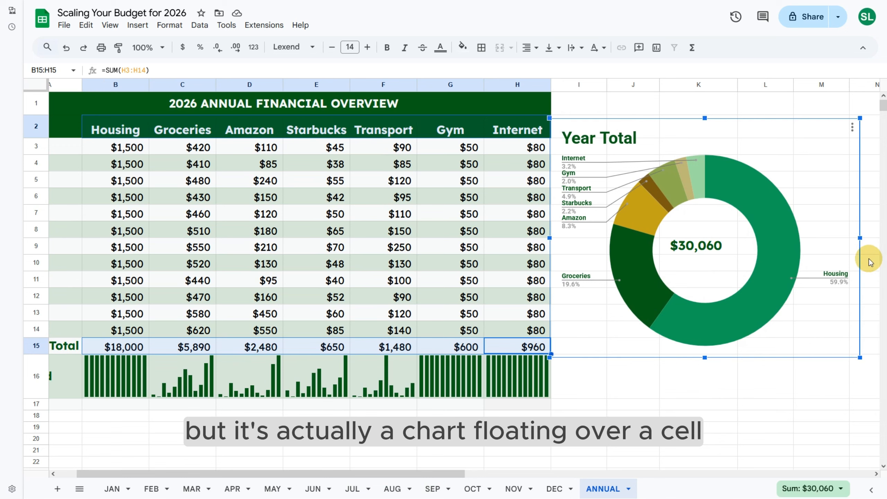
drag(860, 237, 854, 239)
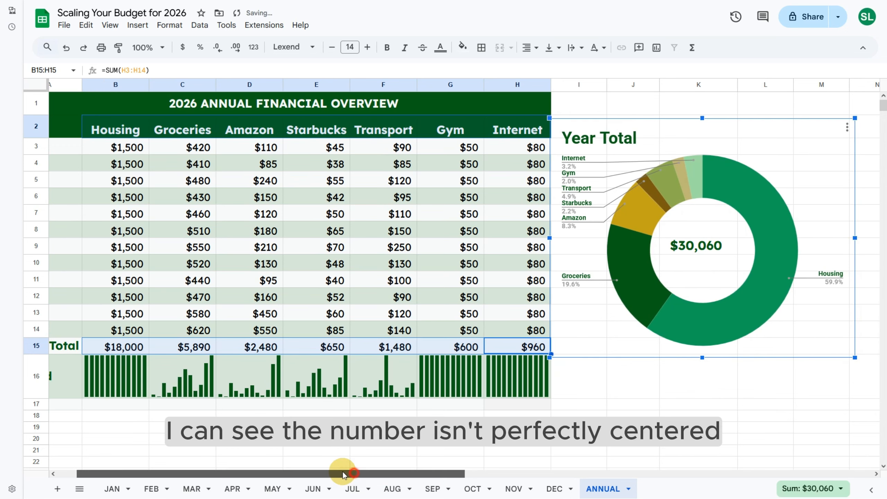
drag(342, 474, 299, 474)
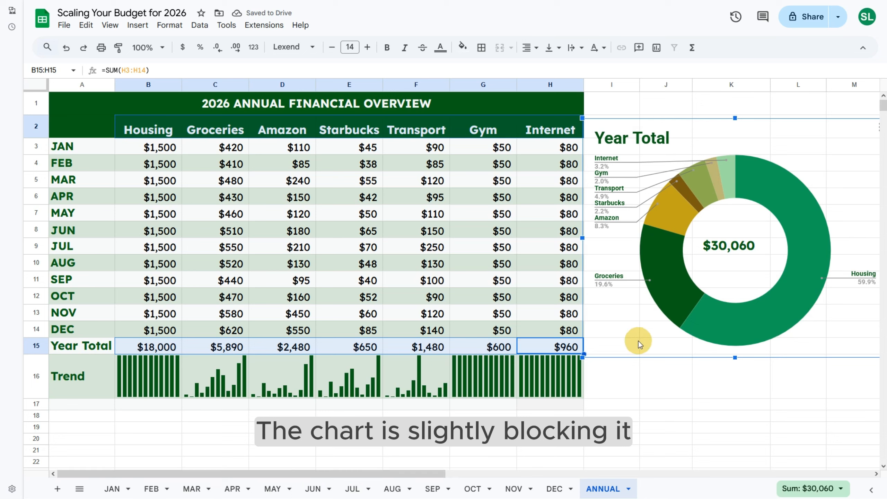
click(547, 413)
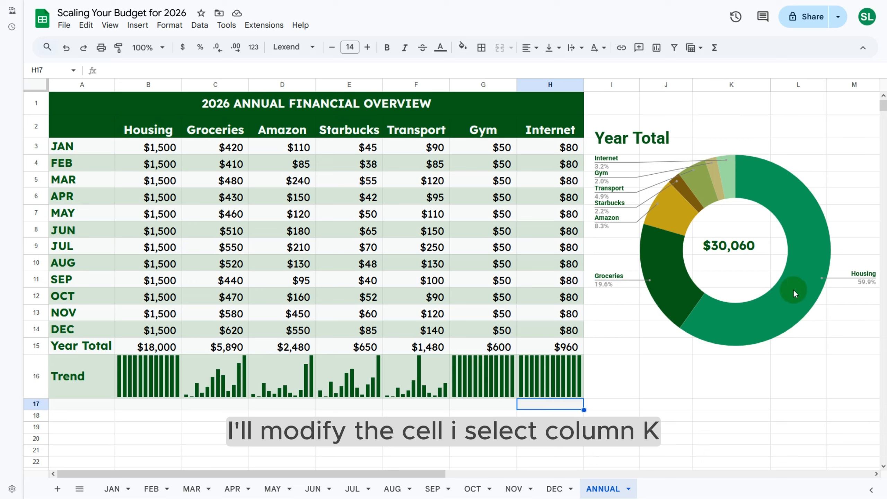
Step: Align the contents of column K to the right
click(732, 84)
click(529, 47)
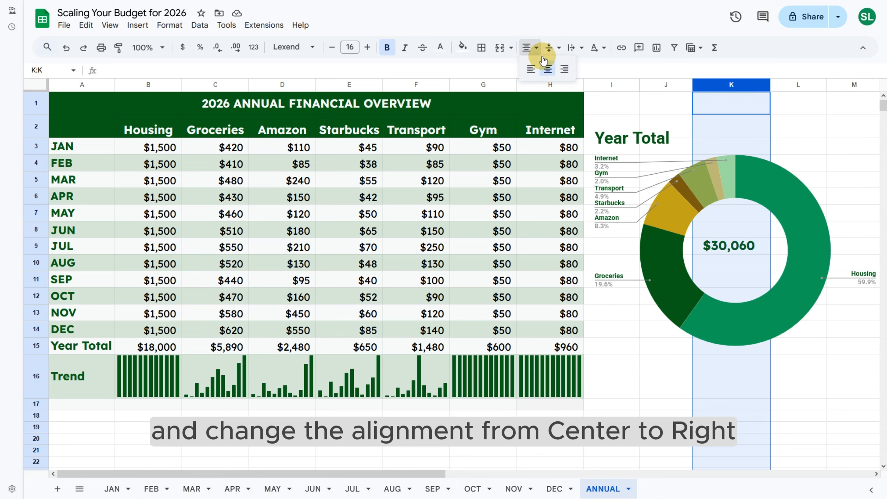
click(565, 68)
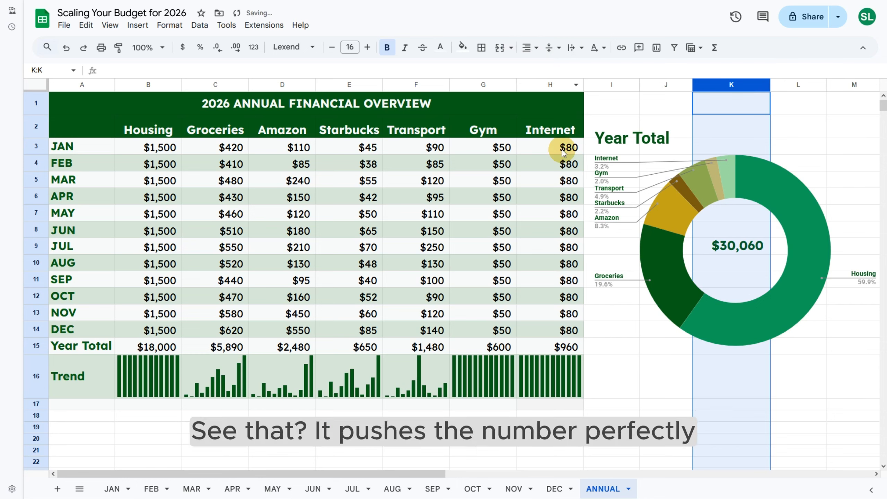
click(662, 102)
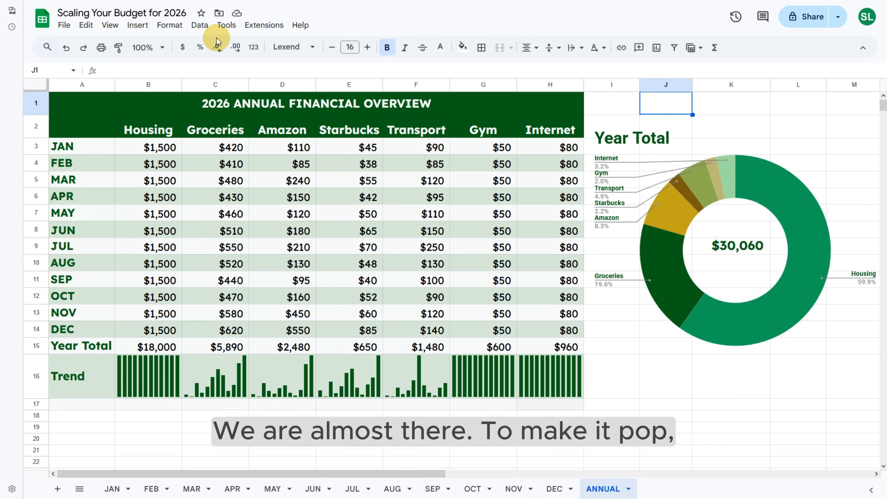
Step: Hide the gridlines on the ANNUAL sheet
click(111, 25)
mouse_move(120, 44)
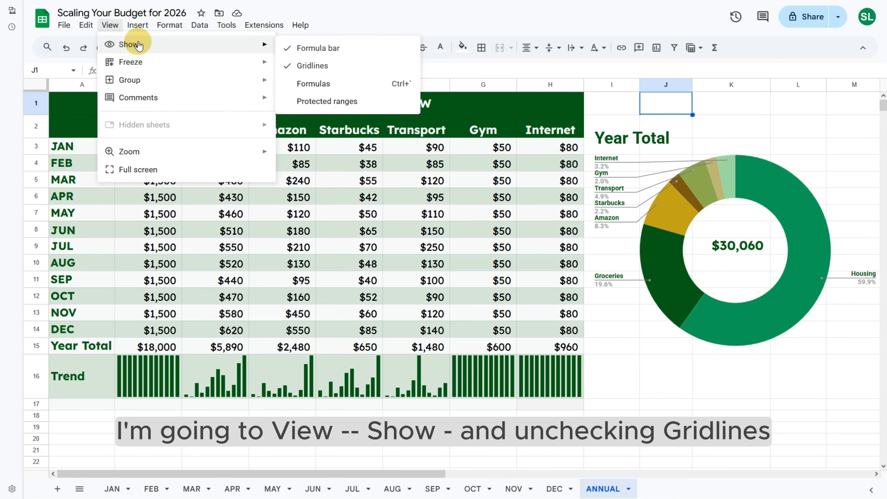
click(320, 66)
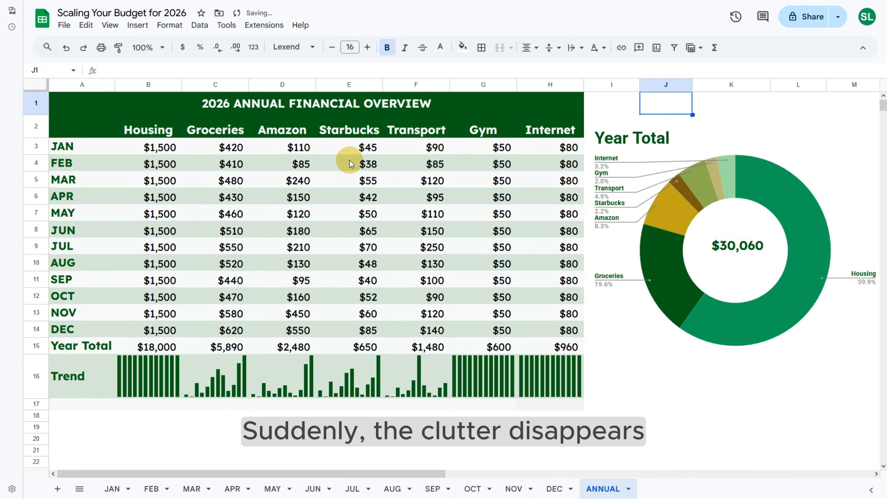
click(545, 406)
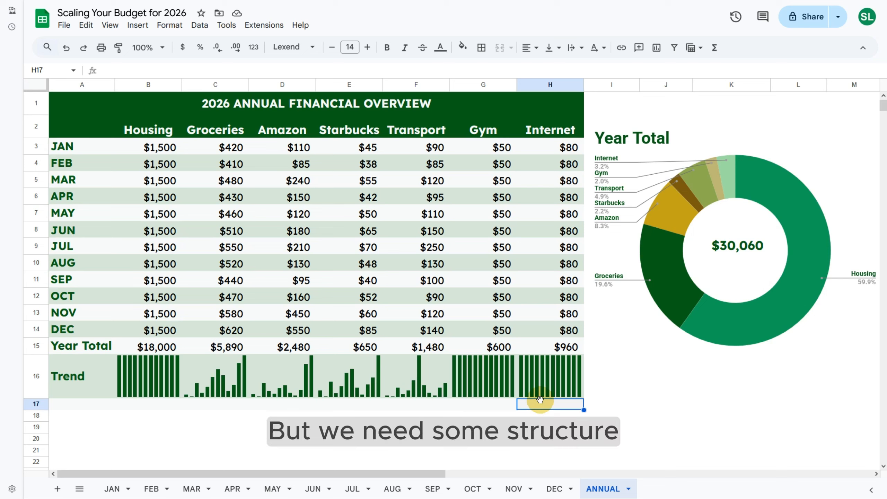
Step: Apply all borders in gray to the overview table range A2:H16
click(78, 130)
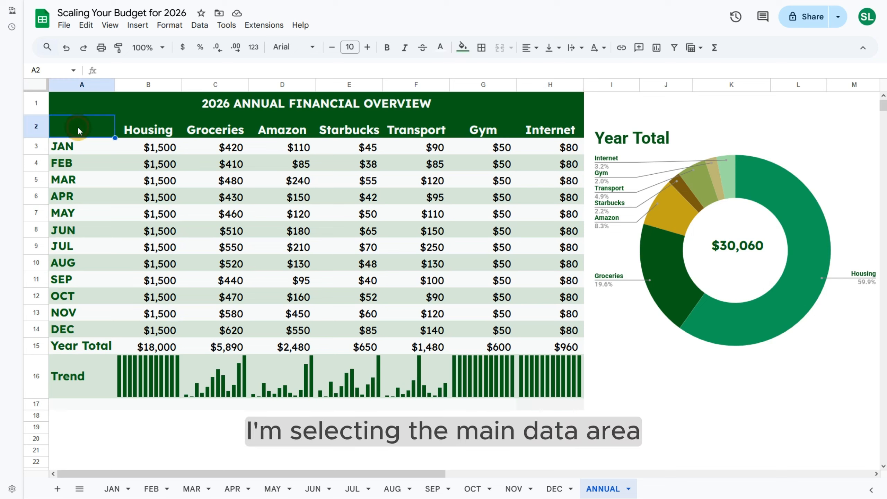
shift+click(564, 376)
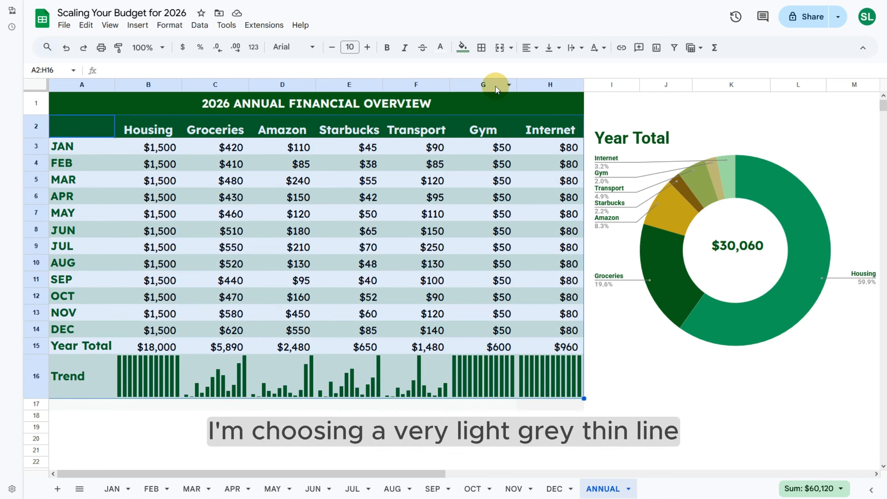
click(482, 47)
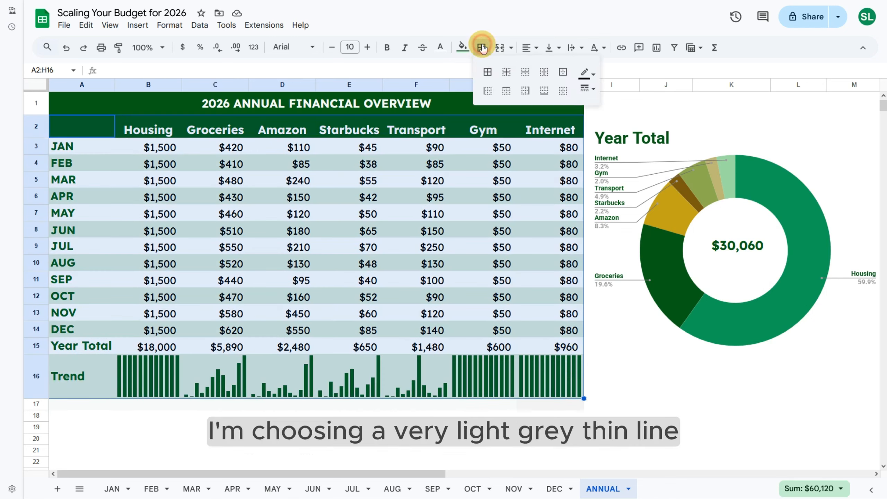
click(488, 73)
click(589, 73)
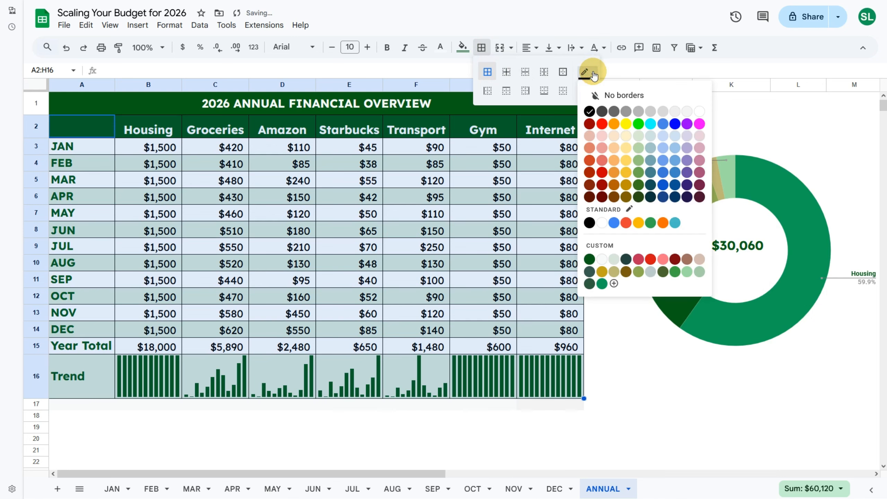
click(651, 111)
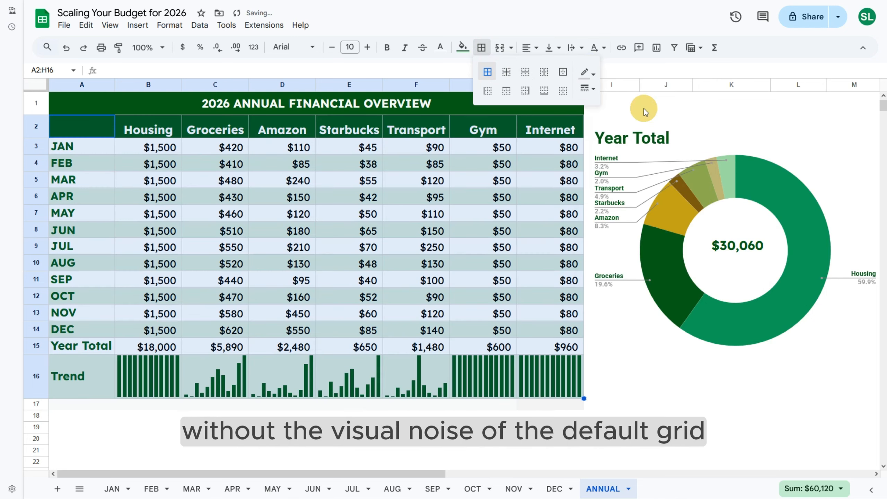
click(550, 405)
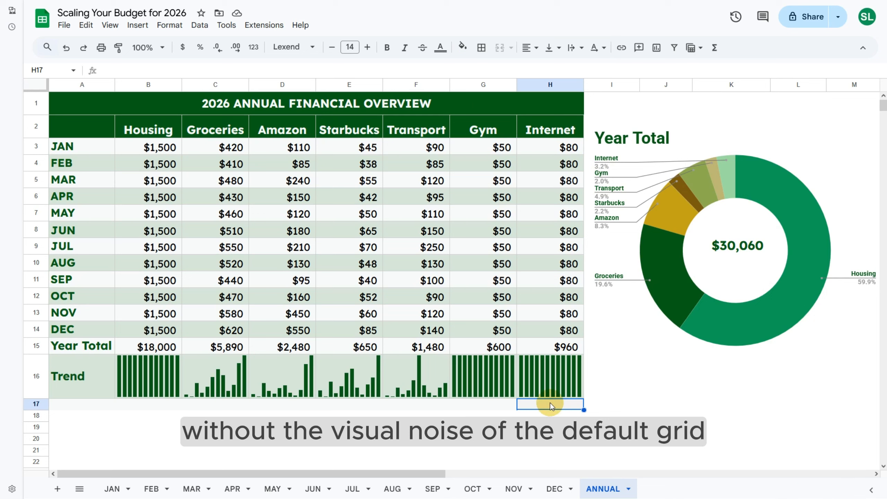
Step: Nudge the doughnut chart slightly upward to center its hole around the grand total, and deselect it
click(715, 319)
drag(715, 318, 716, 312)
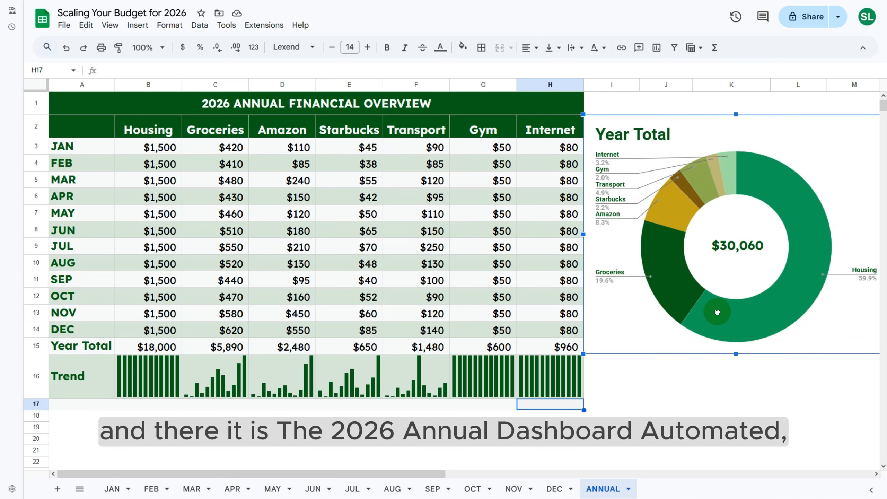
click(550, 406)
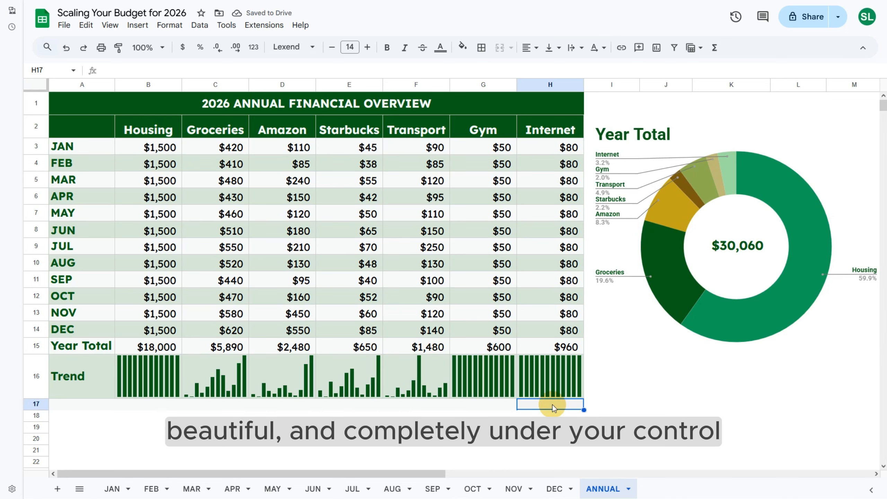